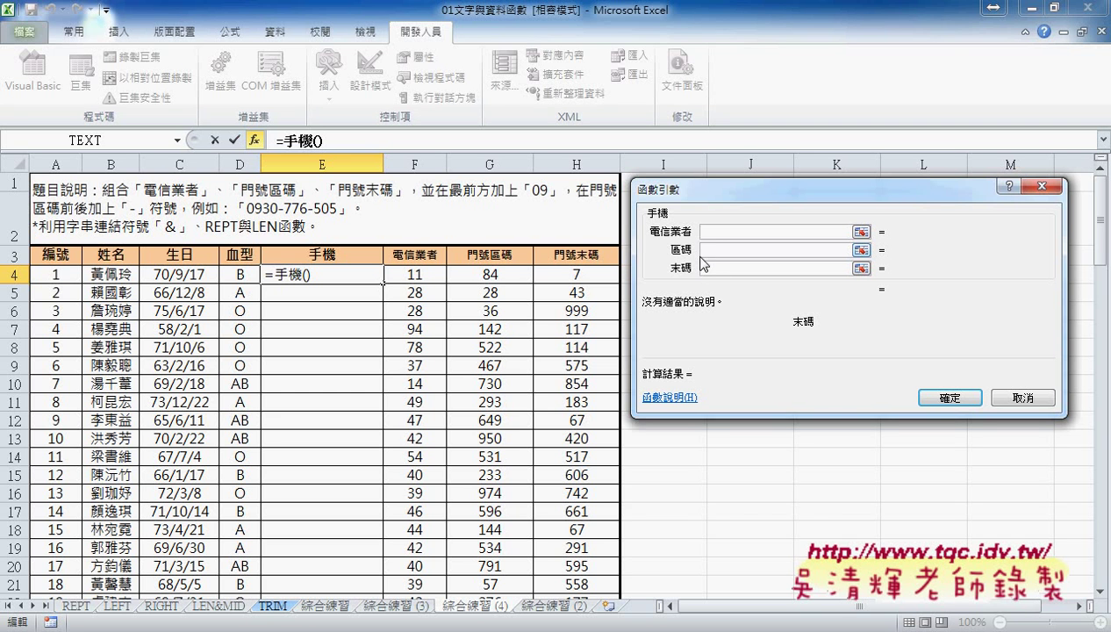
# Circle and point at the three 手機 argument names with ink, then clear it
pyautogui.moveTo(693, 281); pyautogui.dragTo(698, 260)
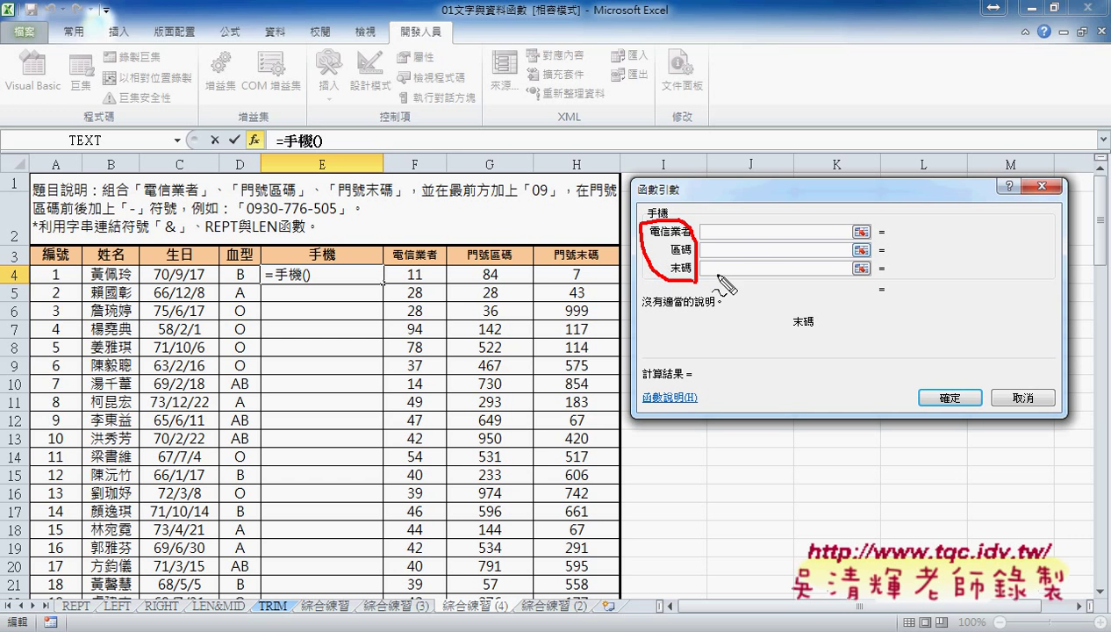
pyautogui.moveTo(744, 211)
pyautogui.mouseDown()
pyautogui.moveTo(698, 229)
pyautogui.moveTo(705, 239)
pyautogui.mouseUp()
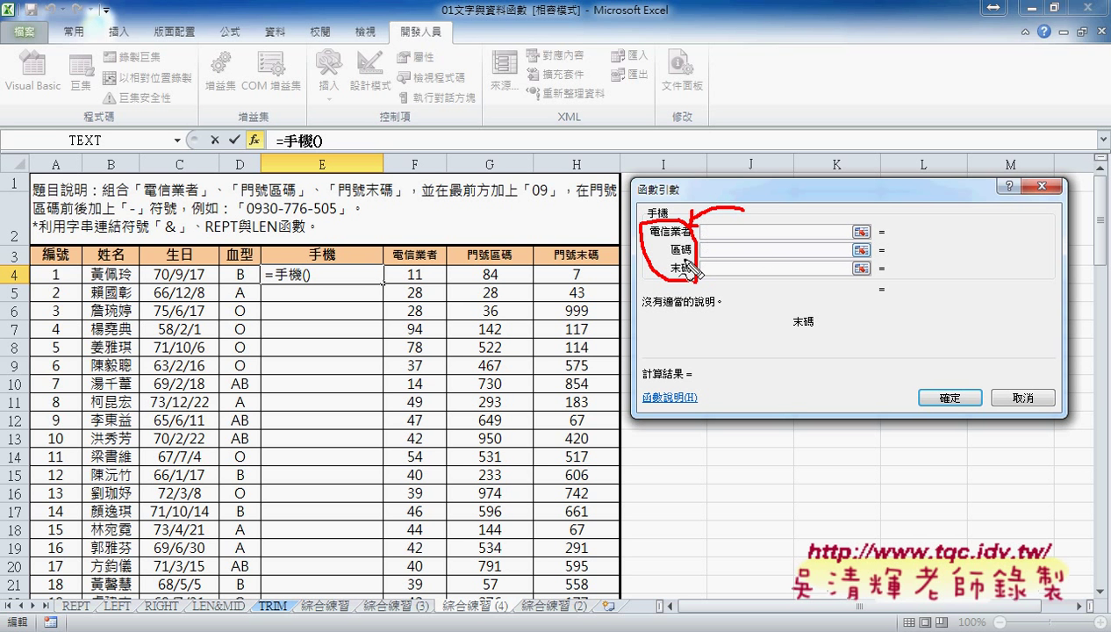
pyautogui.press('Escape')
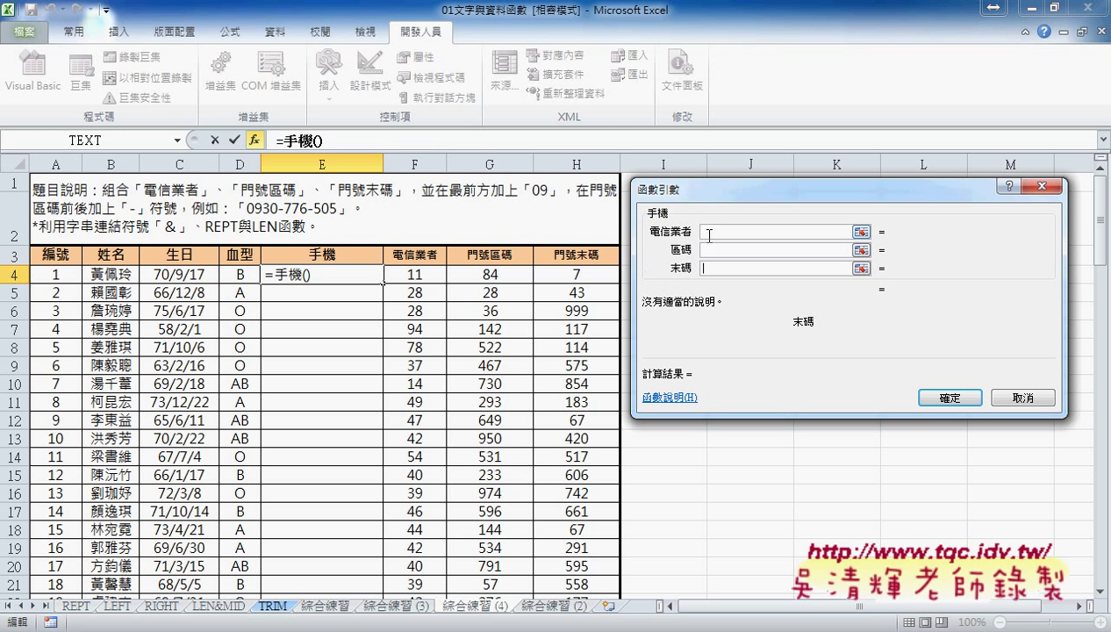
pyautogui.click(705, 231)
pyautogui.click(422, 276)
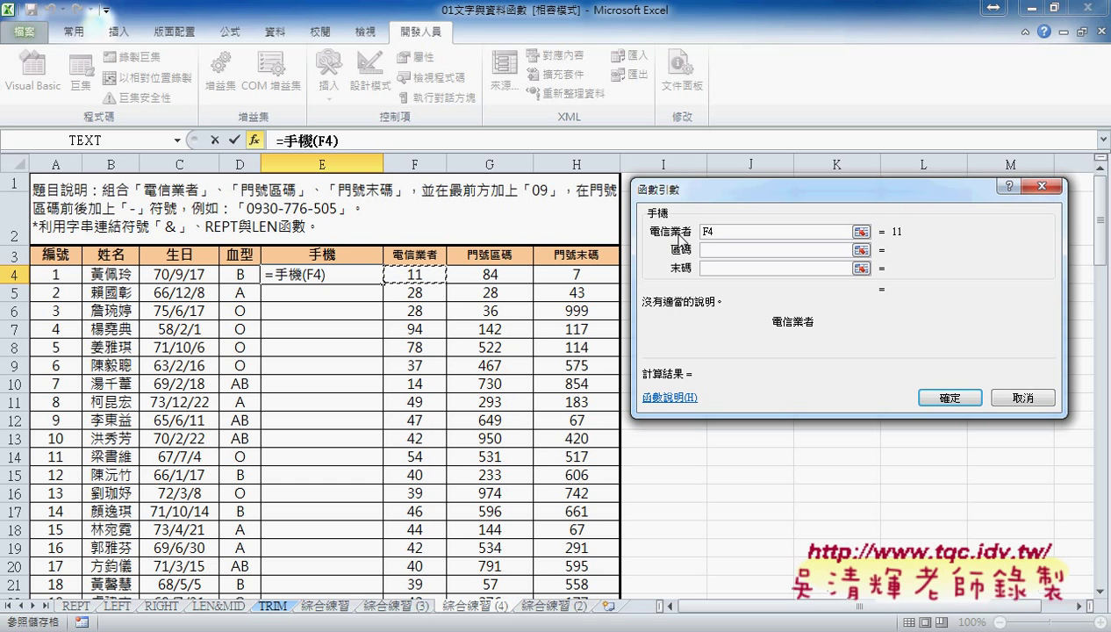
pyautogui.click(708, 254)
pyautogui.click(509, 273)
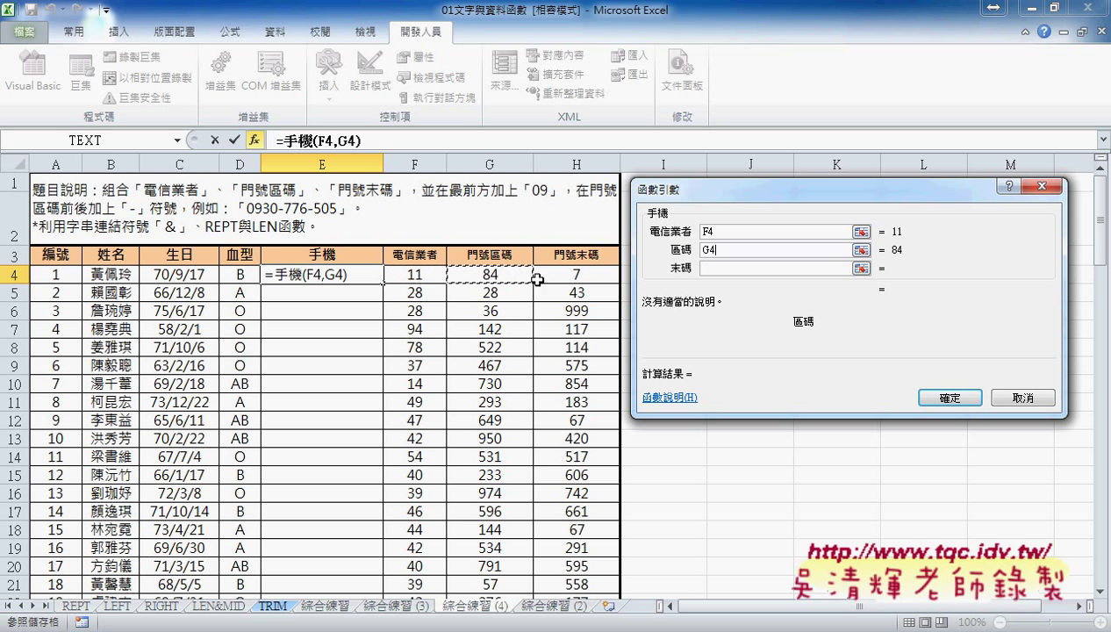
pyautogui.click(707, 269)
pyautogui.click(597, 273)
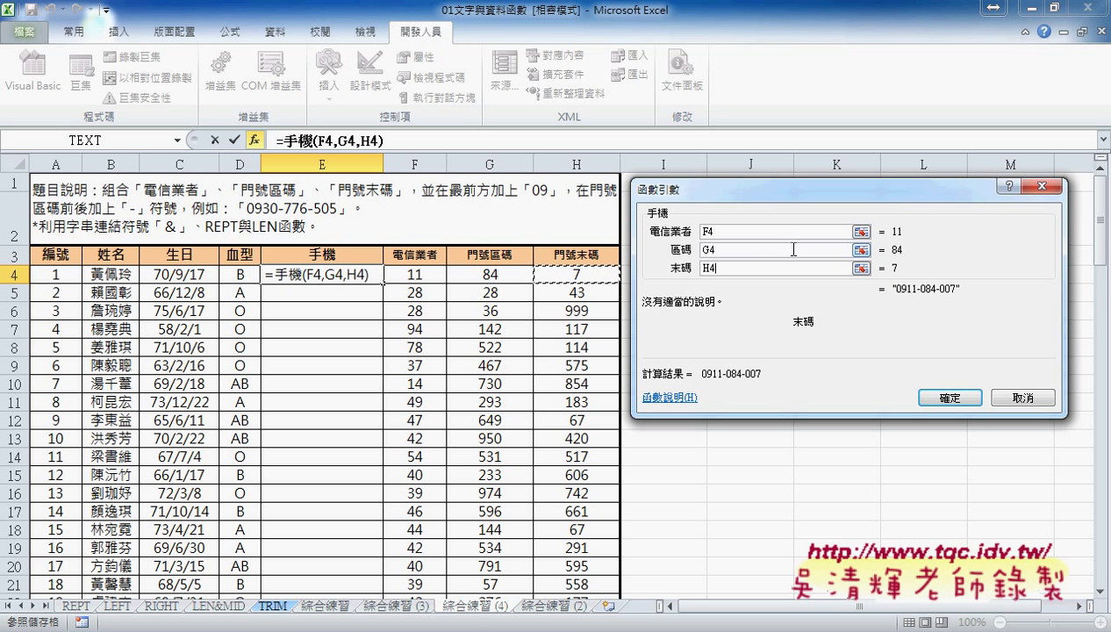
pyautogui.moveTo(864, 263)
pyautogui.mouseDown()
pyautogui.moveTo(841, 274)
pyautogui.moveTo(960, 301)
pyautogui.mouseUp()
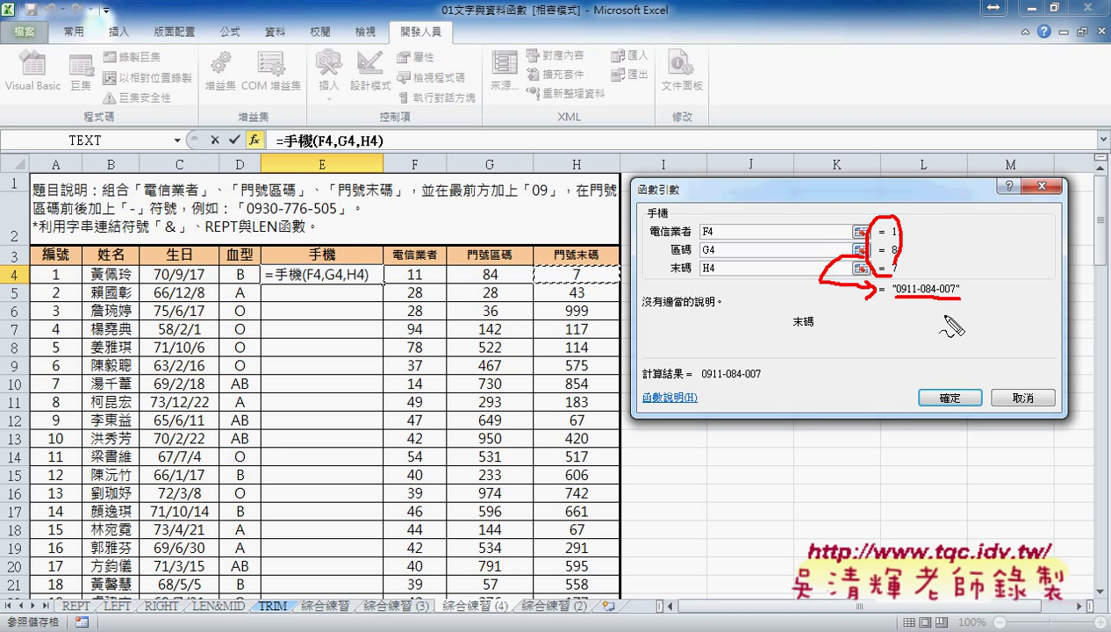
pyautogui.press('Escape')
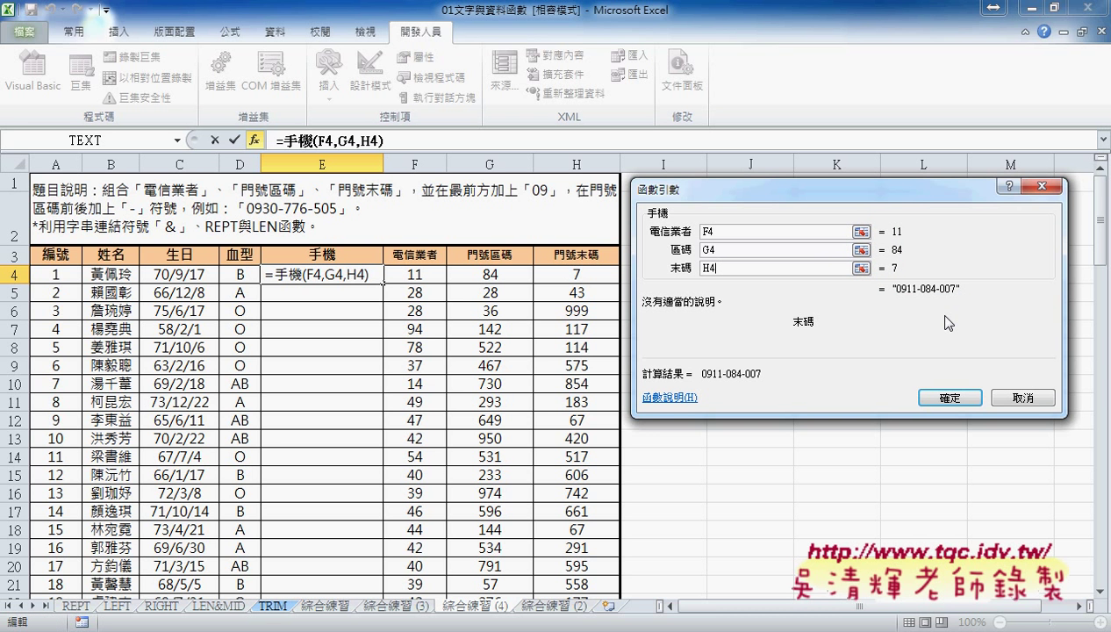
pyautogui.click(965, 412)
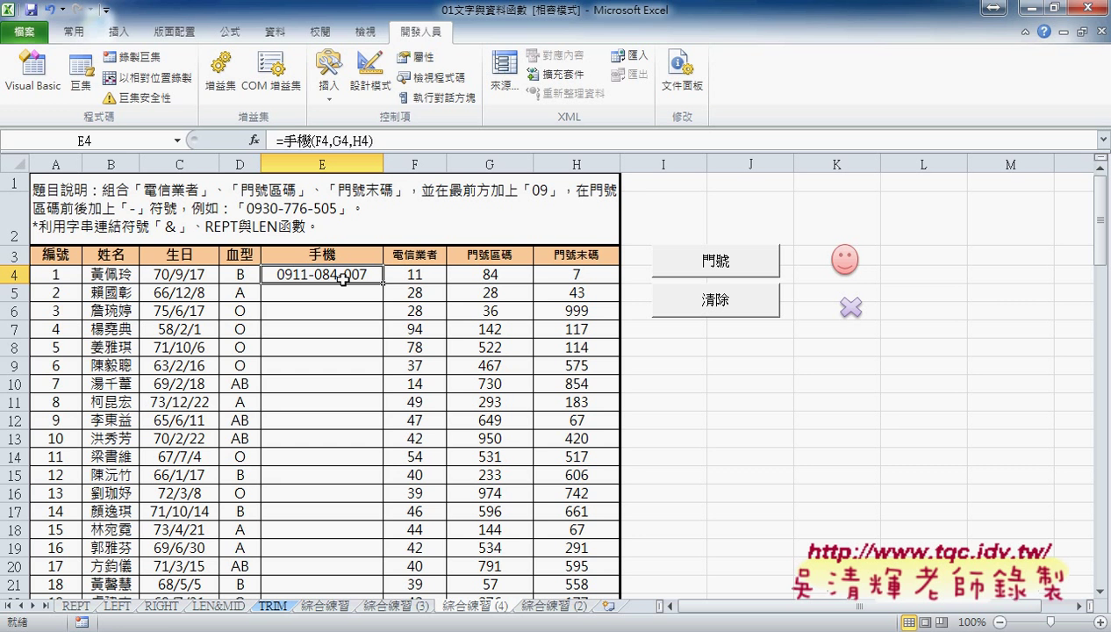
# Fill E4's =手機 formula down column E, then reopen E4's Function Arguments
pyautogui.doubleClick(383, 283)
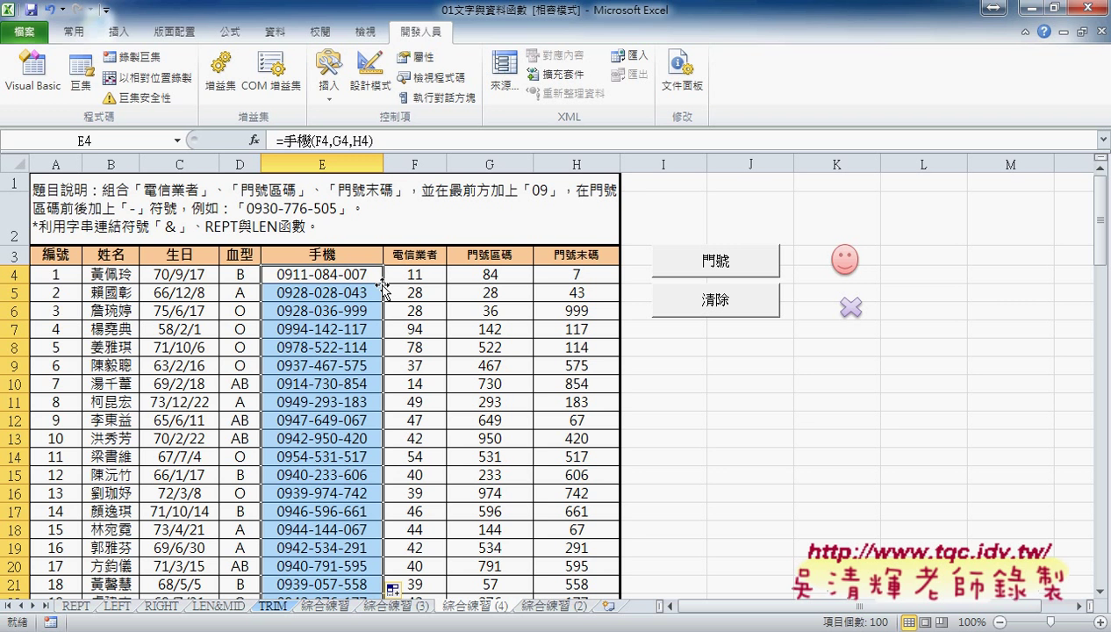
pyautogui.click(355, 274)
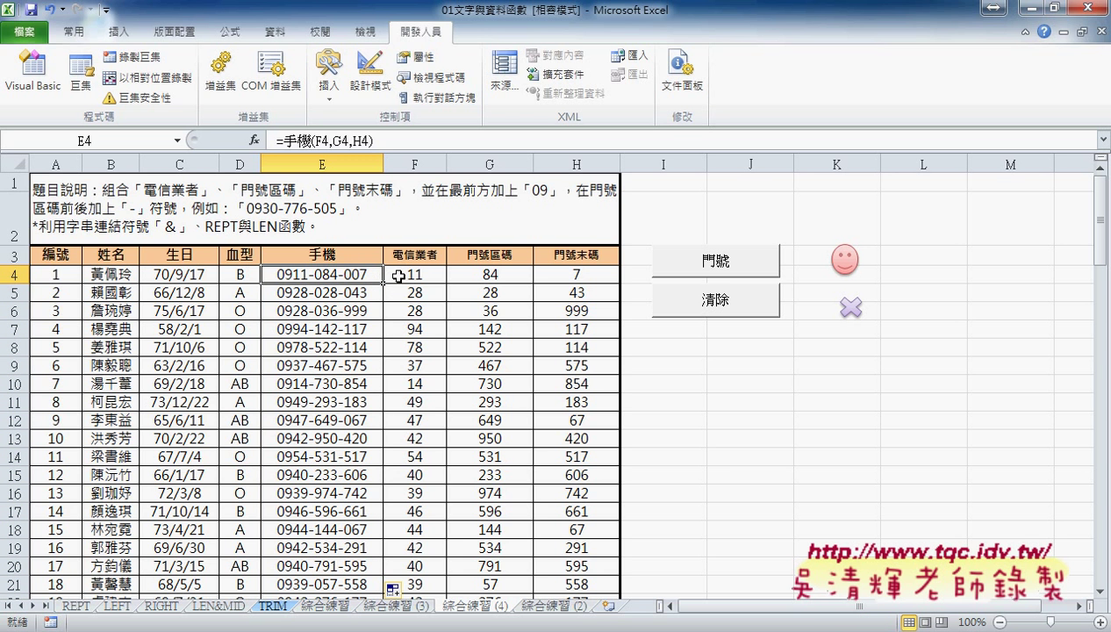
pyautogui.click(294, 142)
pyautogui.click(254, 140)
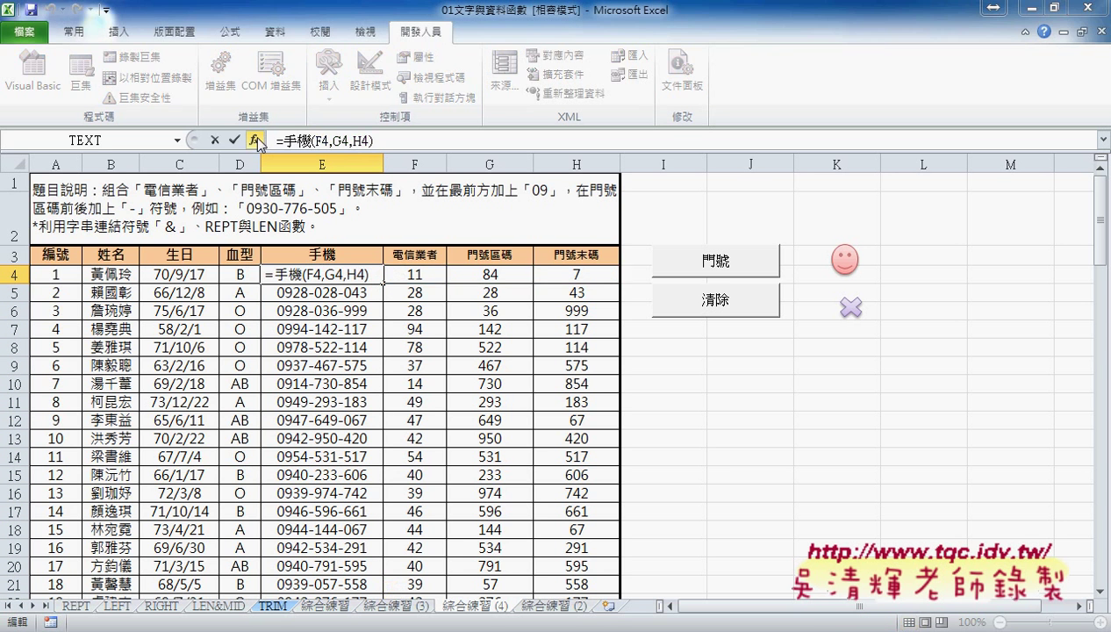
pyautogui.moveTo(709, 198); pyautogui.dragTo(776, 198)
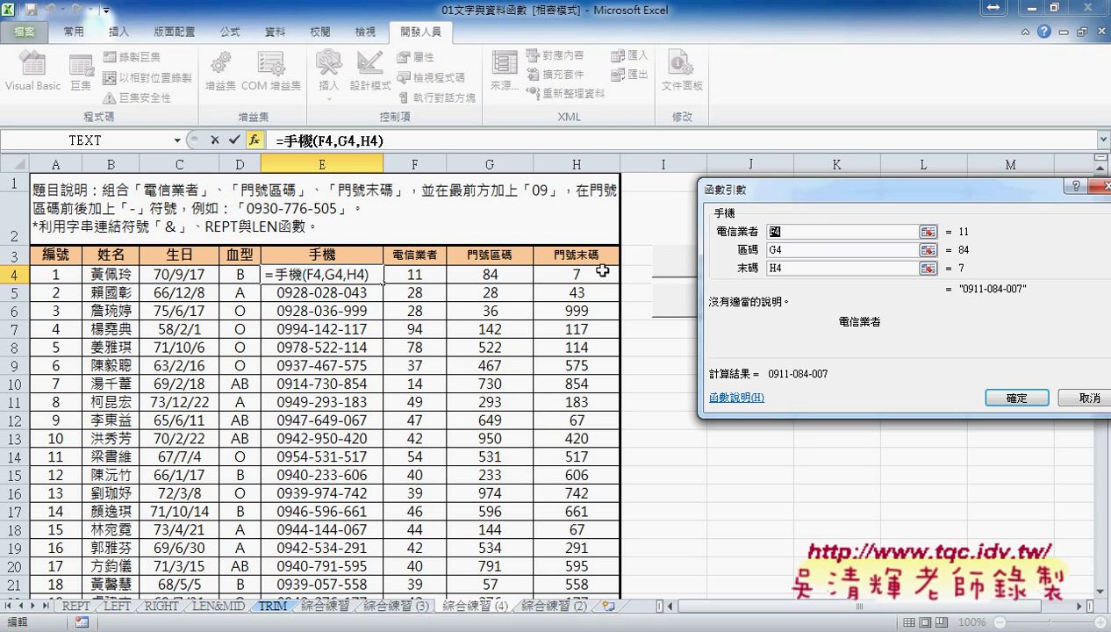
pyautogui.click(796, 231)
pyautogui.click(798, 248)
pyautogui.click(800, 269)
# Annotate F4:H4 with a(1,1) and a(1,2) index notes, clear the ink, and cancel
pyautogui.moveTo(387, 282)
pyautogui.mouseDown()
pyautogui.moveTo(402, 264)
pyautogui.moveTo(464, 284)
pyautogui.moveTo(605, 283)
pyautogui.mouseUp()
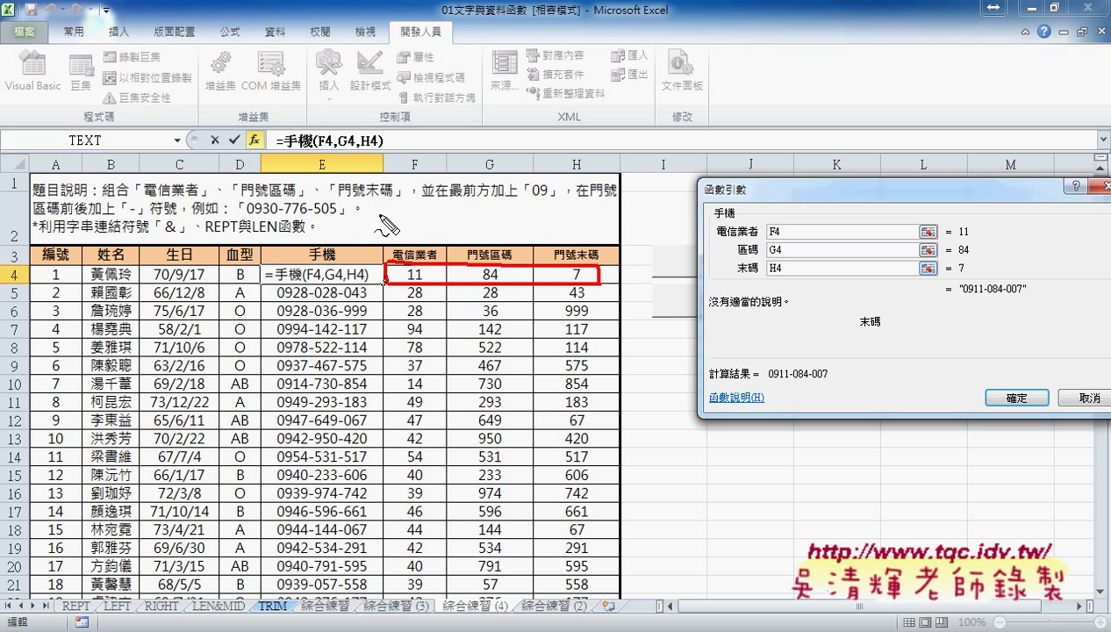
pyautogui.moveTo(372, 211)
pyautogui.mouseDown()
pyautogui.moveTo(361, 230)
pyautogui.moveTo(386, 225)
pyautogui.mouseUp()
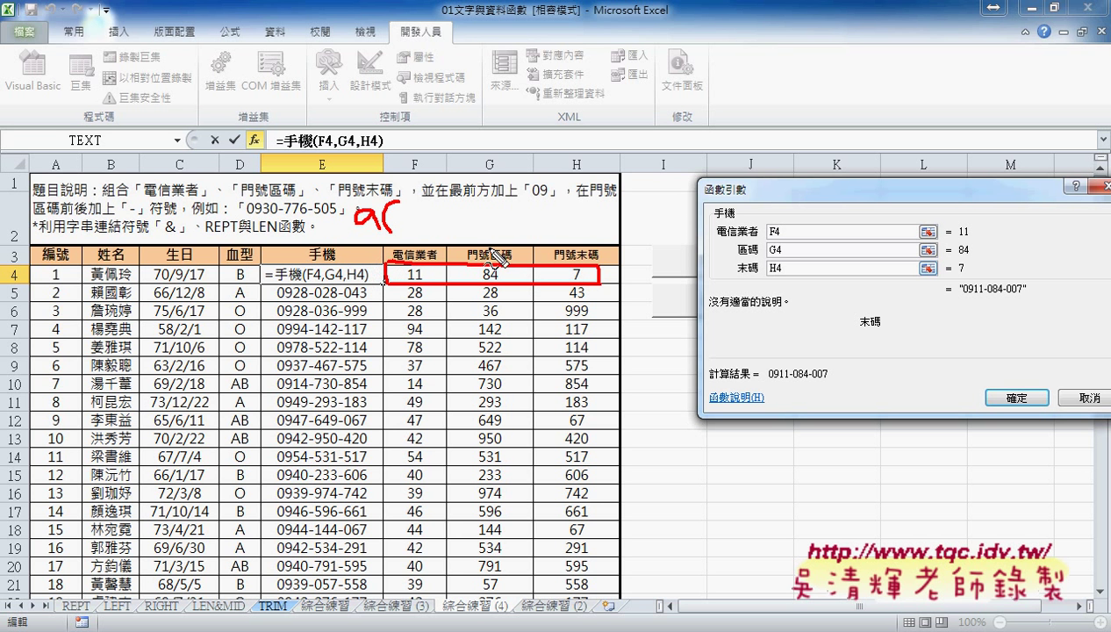
pyautogui.moveTo(373, 267); pyautogui.dragTo(372, 285)
pyautogui.moveTo(423, 233); pyautogui.dragTo(422, 244)
pyautogui.moveTo(498, 237); pyautogui.dragTo(562, 251)
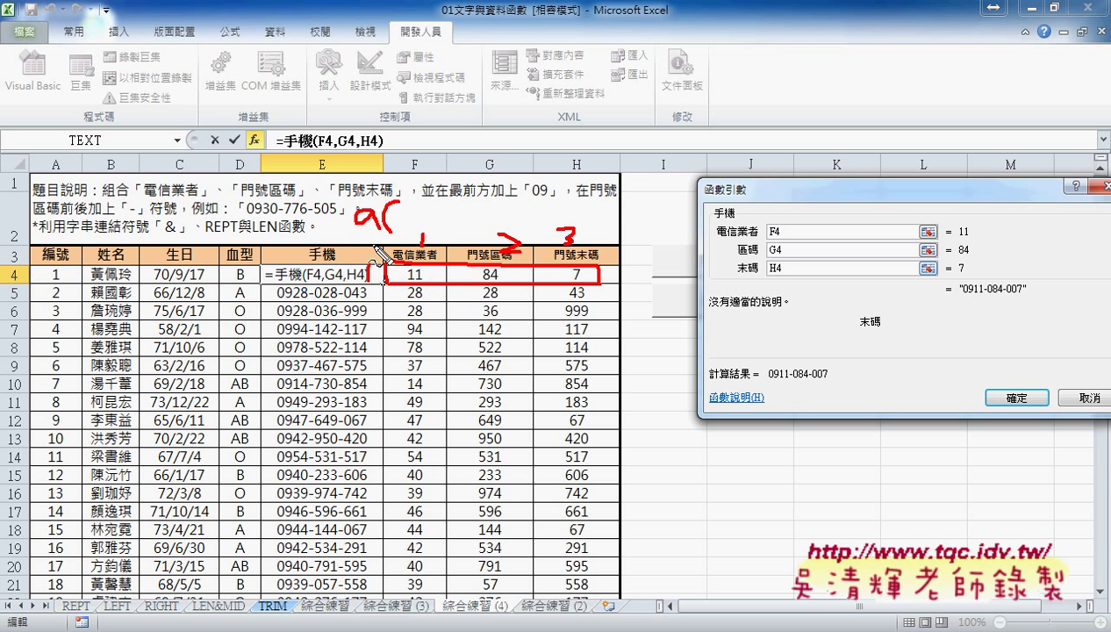
pyautogui.moveTo(401, 208)
pyautogui.mouseDown()
pyautogui.moveTo(405, 233)
pyautogui.moveTo(452, 233)
pyautogui.mouseUp()
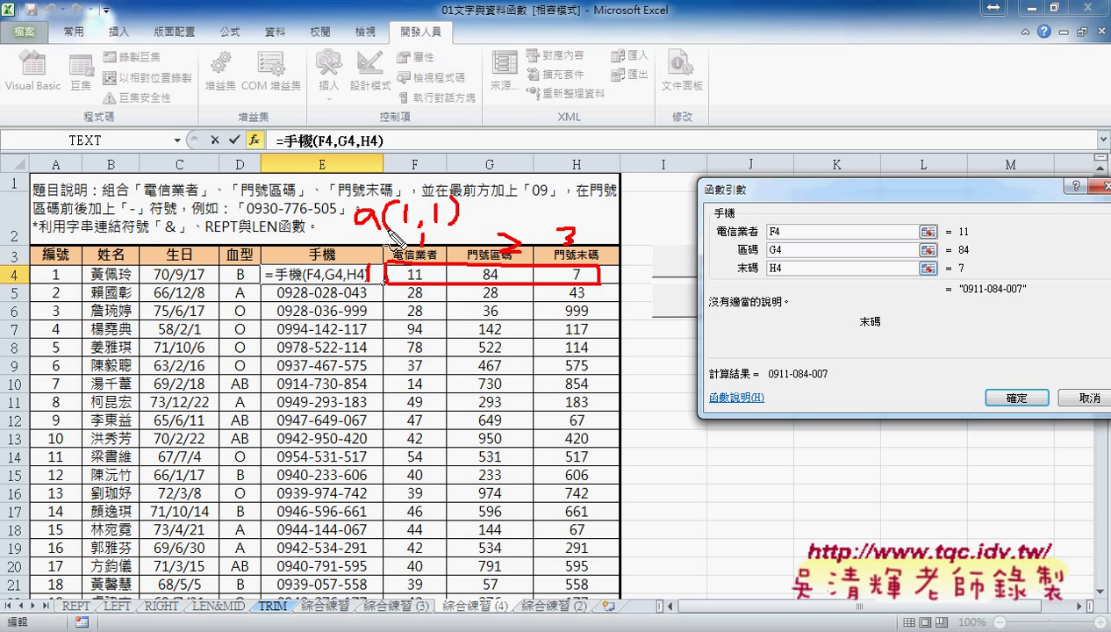
pyautogui.moveTo(482, 210)
pyautogui.mouseDown()
pyautogui.moveTo(498, 235)
pyautogui.moveTo(536, 225)
pyautogui.moveTo(560, 248)
pyautogui.mouseUp()
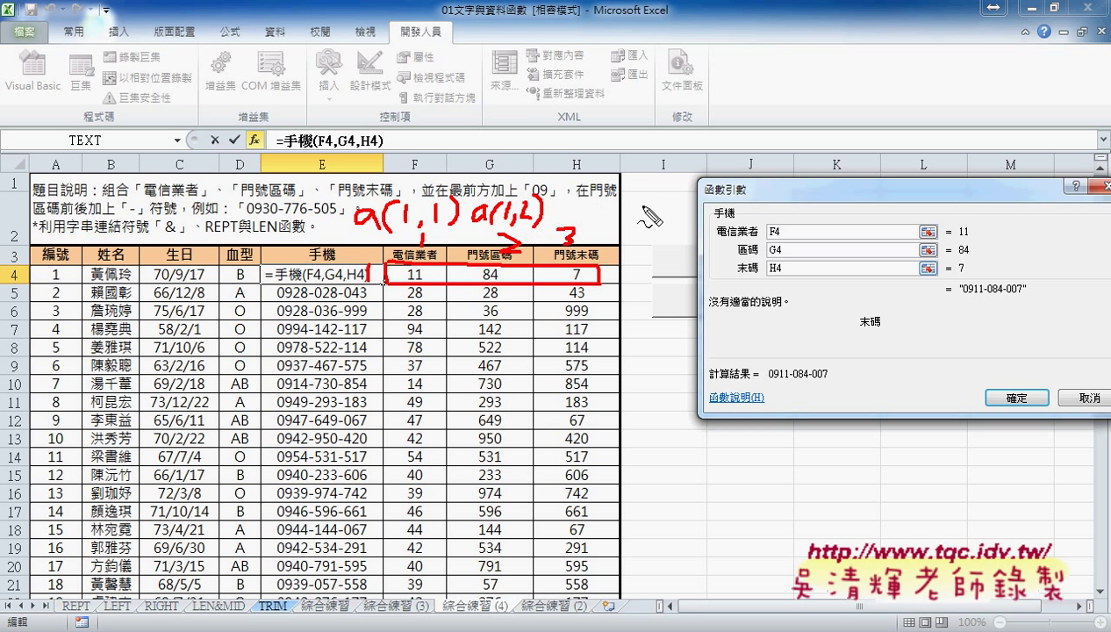
pyautogui.press('Escape')
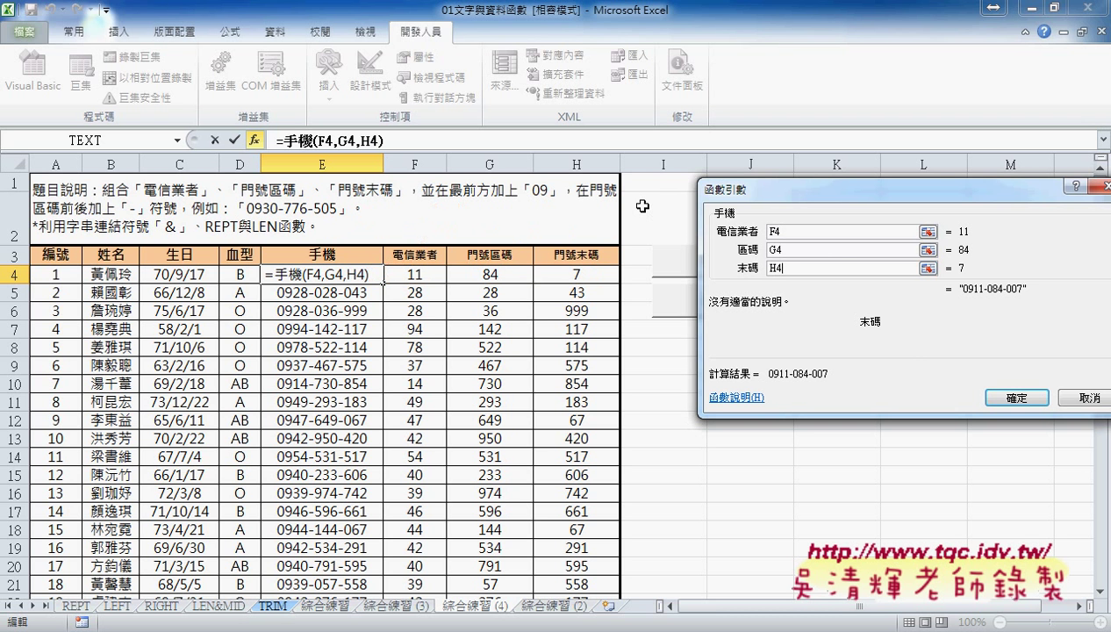
pyautogui.click(1066, 400)
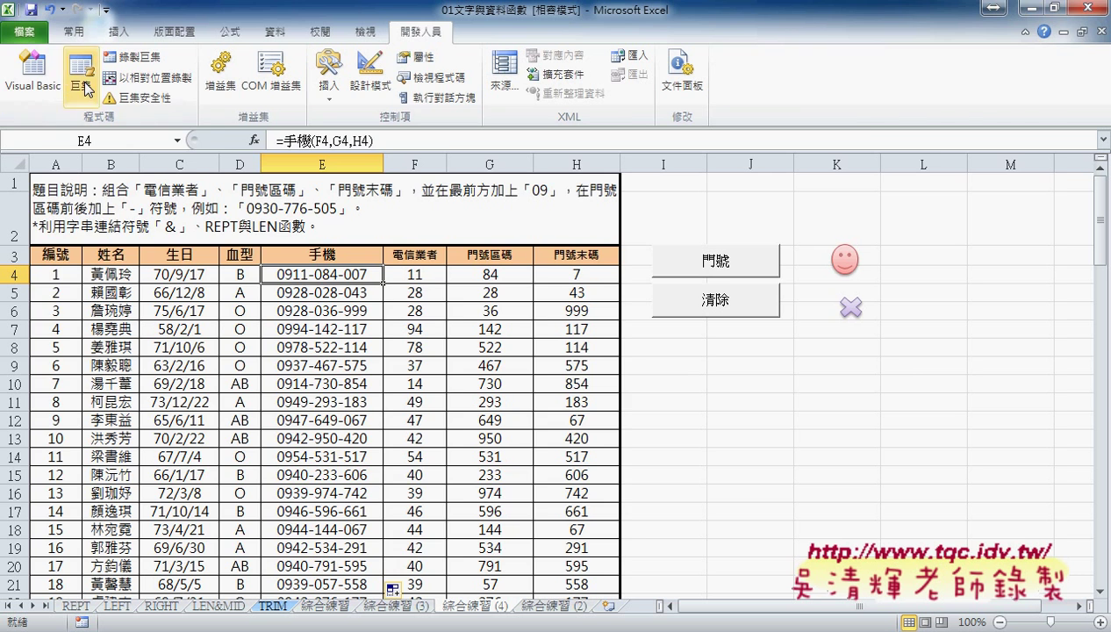
# In the VBA editor, paste a copy of the 手機 function below the original
pyautogui.click(38, 79)
pyautogui.moveTo(292, 466); pyautogui.dragTo(162, 430)
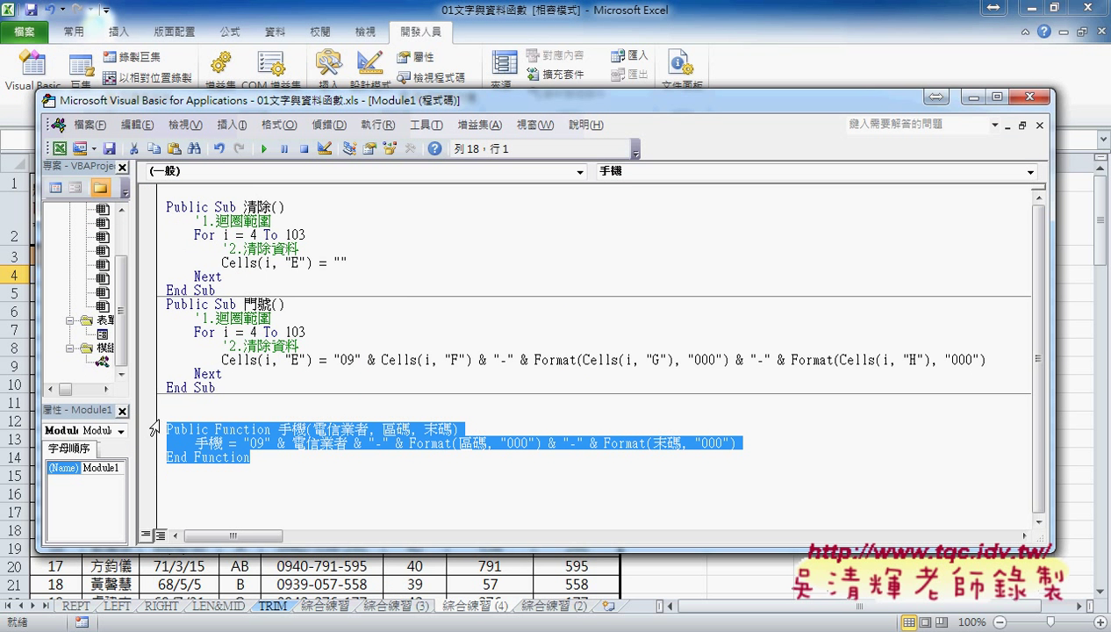
pyautogui.click(176, 472)
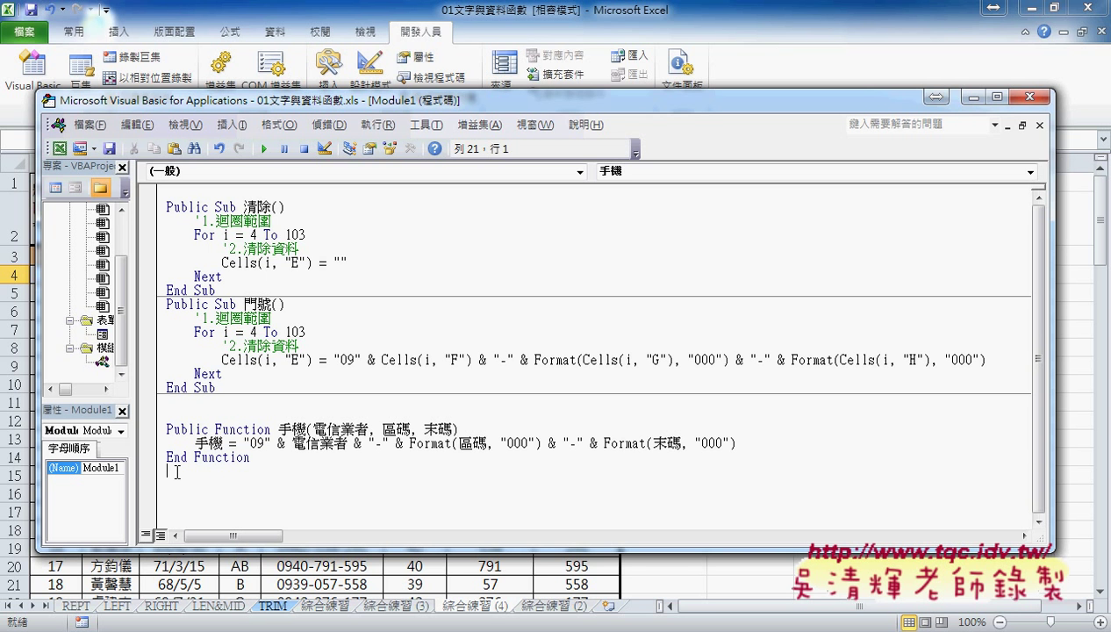
pyautogui.write('Public Function 手機(電信業者, 區碼, 末碼)     手機 = "09" & 電信業者 & "-" & Format(區碼, "000") & "-" & Format(末碼, "000") End Function')
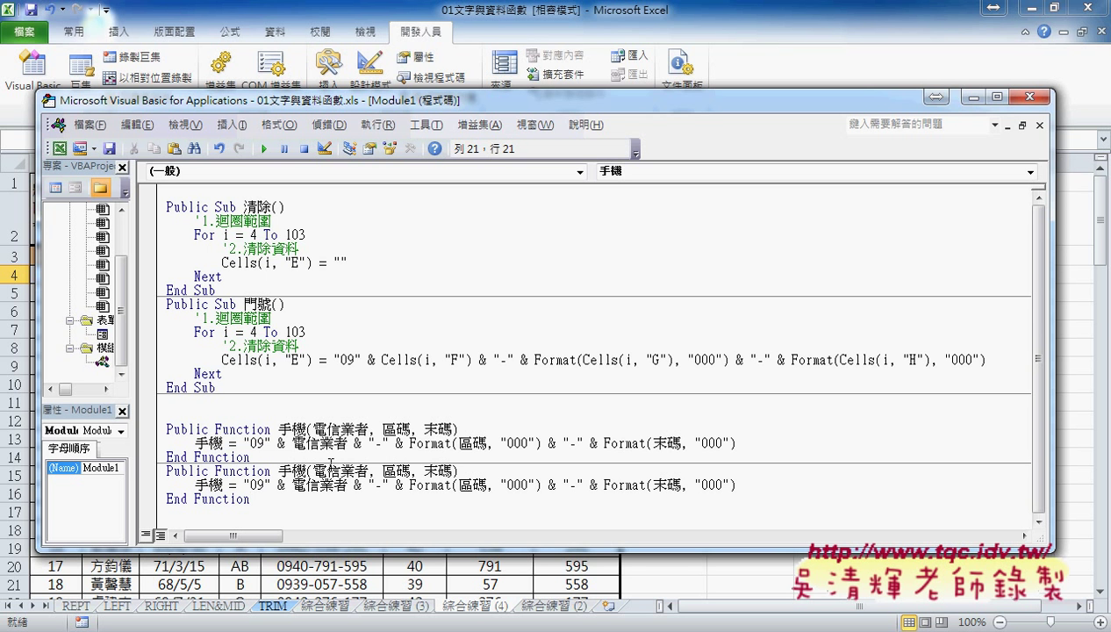
# Rename the copy 手機範圍 with a single 電信業者範圍 parameter
pyautogui.write('範圍')
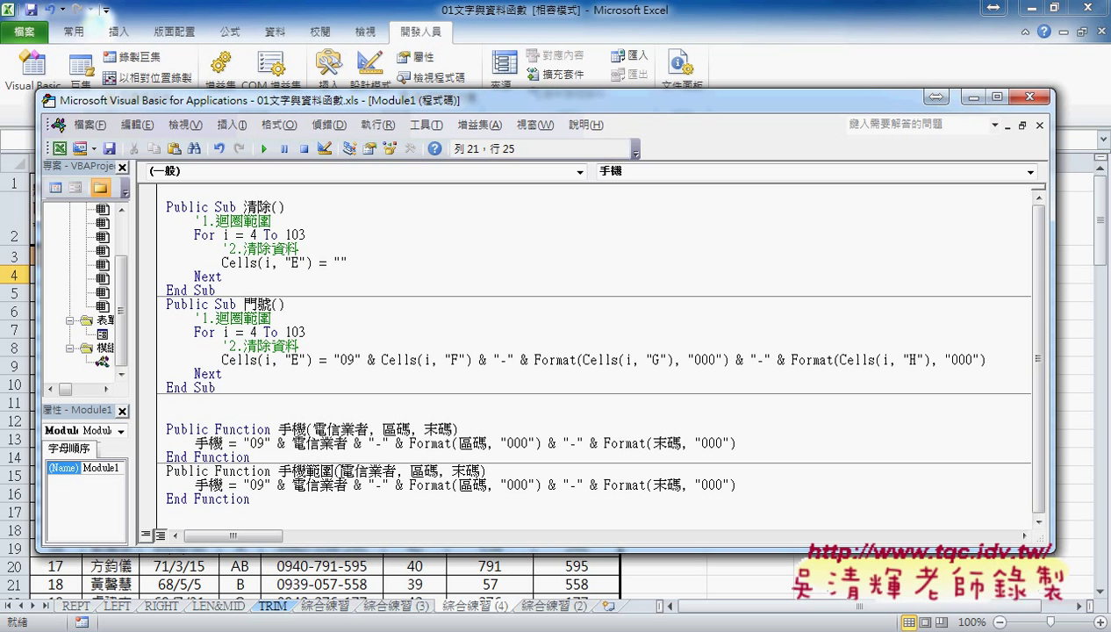
pyautogui.moveTo(335, 470); pyautogui.dragTo(307, 471)
pyautogui.hotkey('ctrl', 'c')
pyautogui.moveTo(397, 471); pyautogui.dragTo(485, 471)
pyautogui.hotkey('ctrl', 'v')
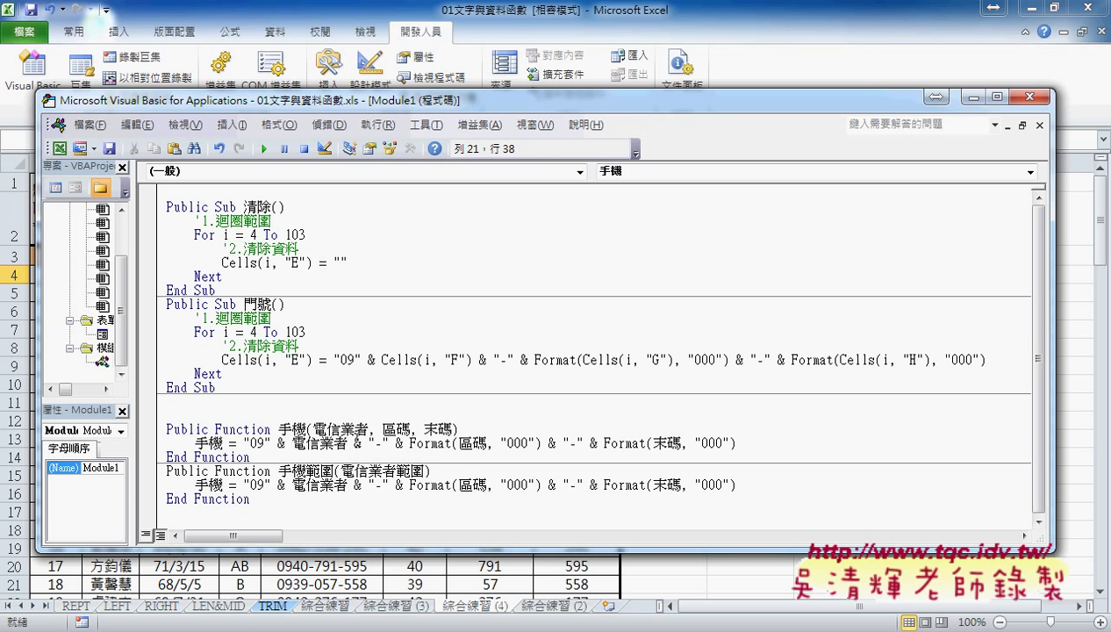
pyautogui.moveTo(339, 470); pyautogui.dragTo(425, 472)
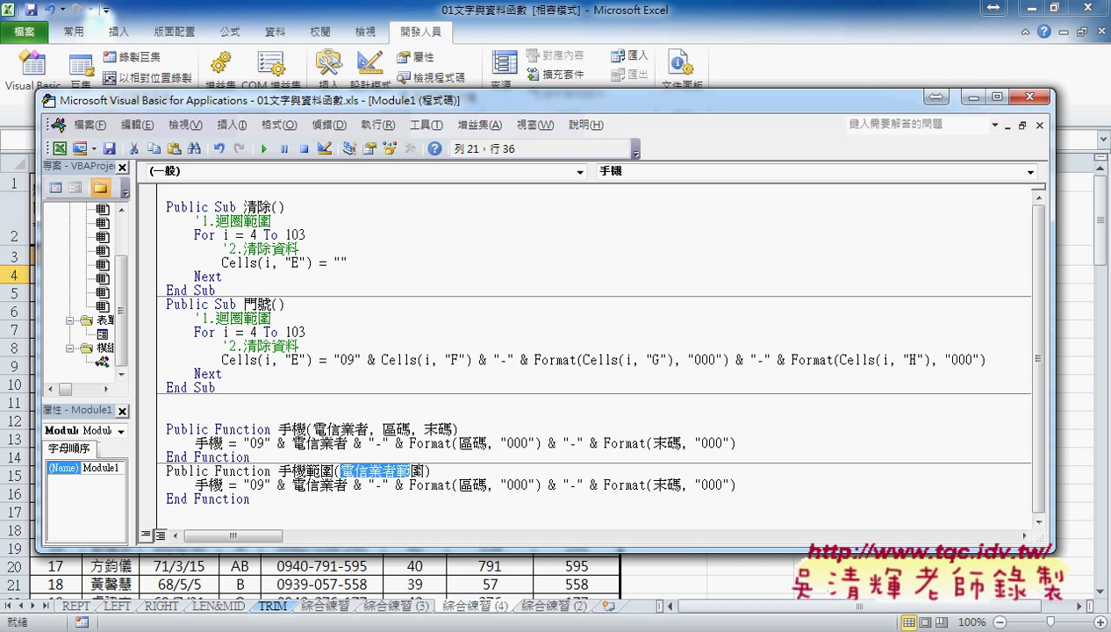
pyautogui.click(441, 472)
pyautogui.press('Return')
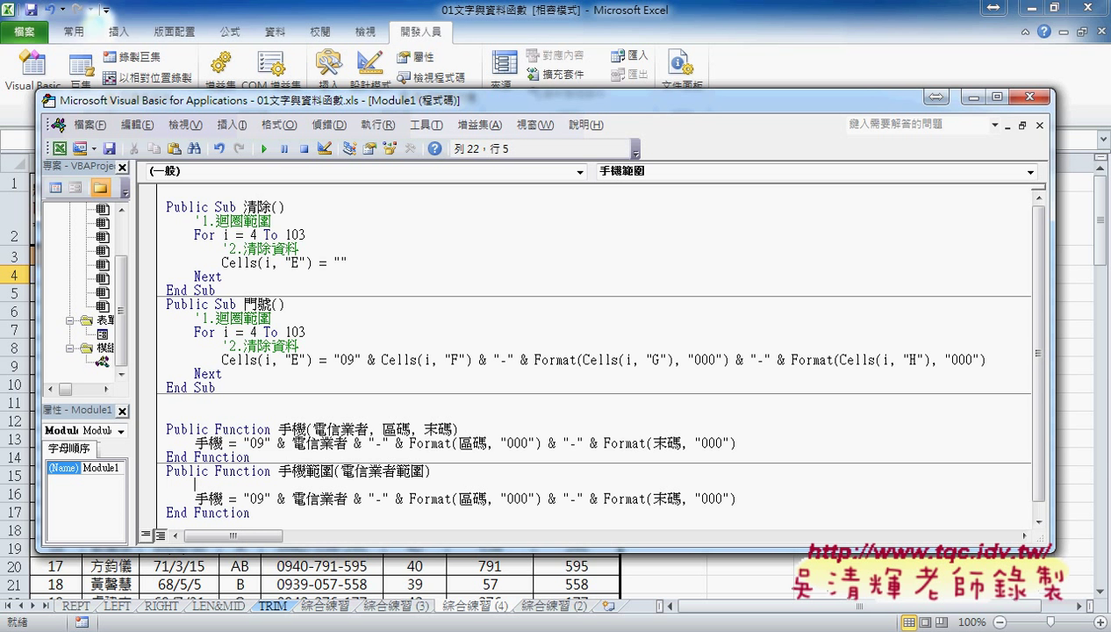
# Add the line a = 電信業者範圍 under the 手機範圍 header, dismissing the compile error
pyautogui.write('Y')
pyautogui.write('a=')
pyautogui.click(355, 464)
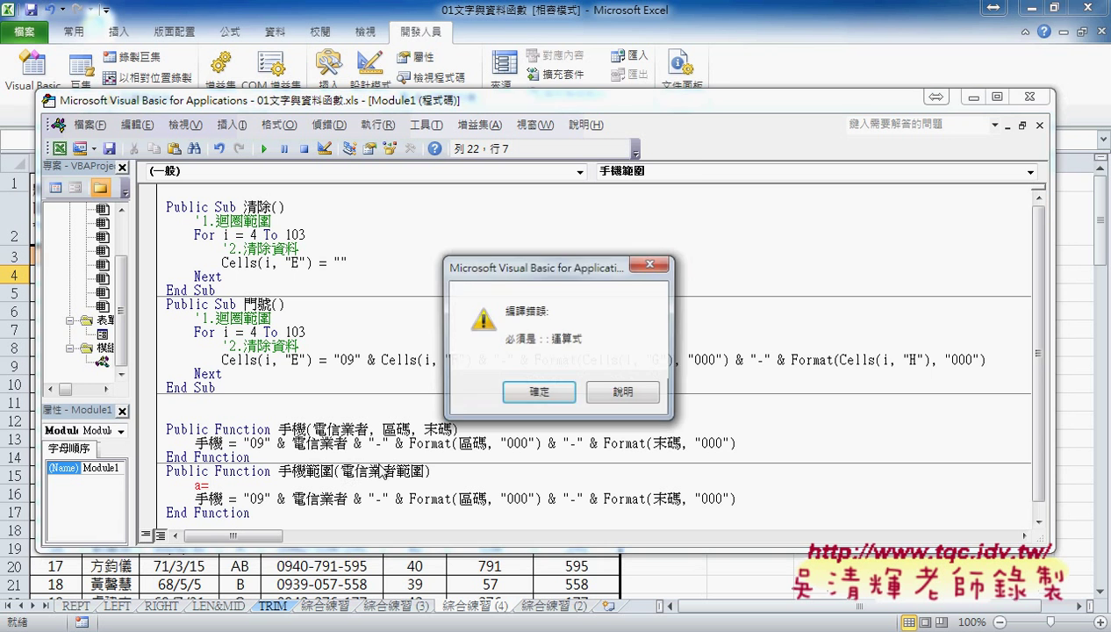
pyautogui.click(531, 394)
pyautogui.moveTo(337, 471)
pyautogui.mouseDown()
pyautogui.moveTo(427, 470)
pyautogui.moveTo(250, 494)
pyautogui.moveTo(210, 486)
pyautogui.mouseUp()
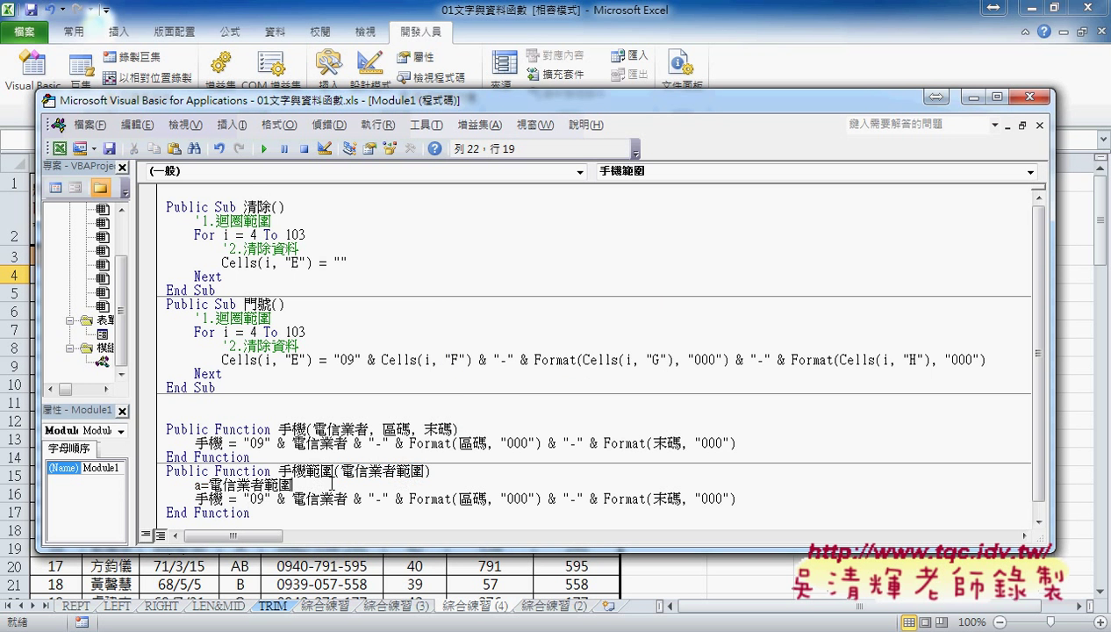
# Replace 電信業者 in the result line with a(1,1)
pyautogui.doubleClick(198, 485)
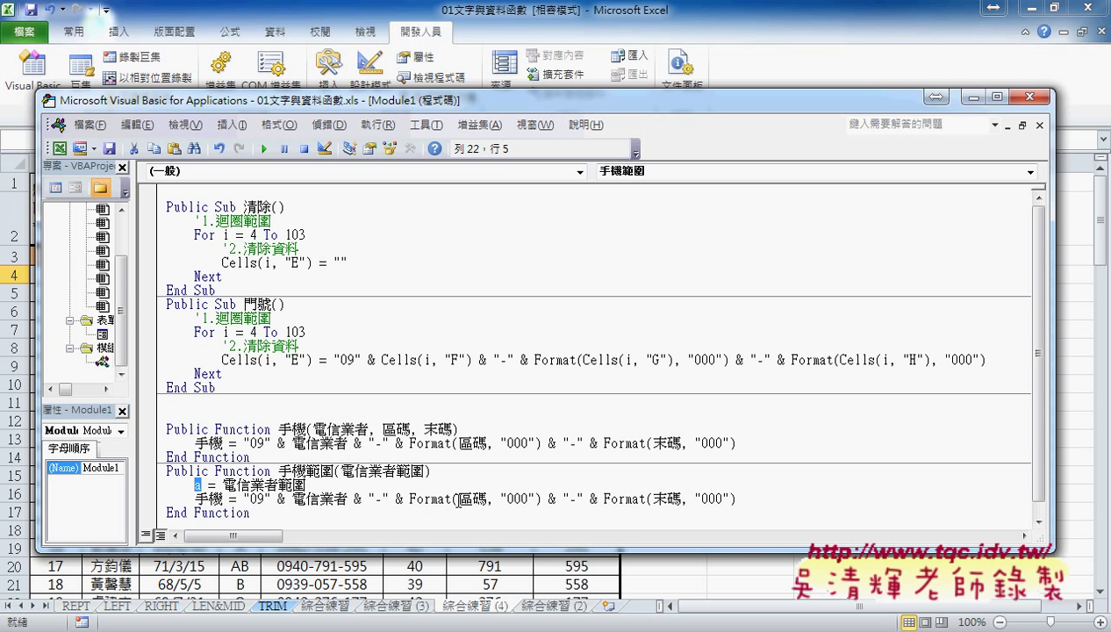
pyautogui.moveTo(291, 499); pyautogui.dragTo(347, 499)
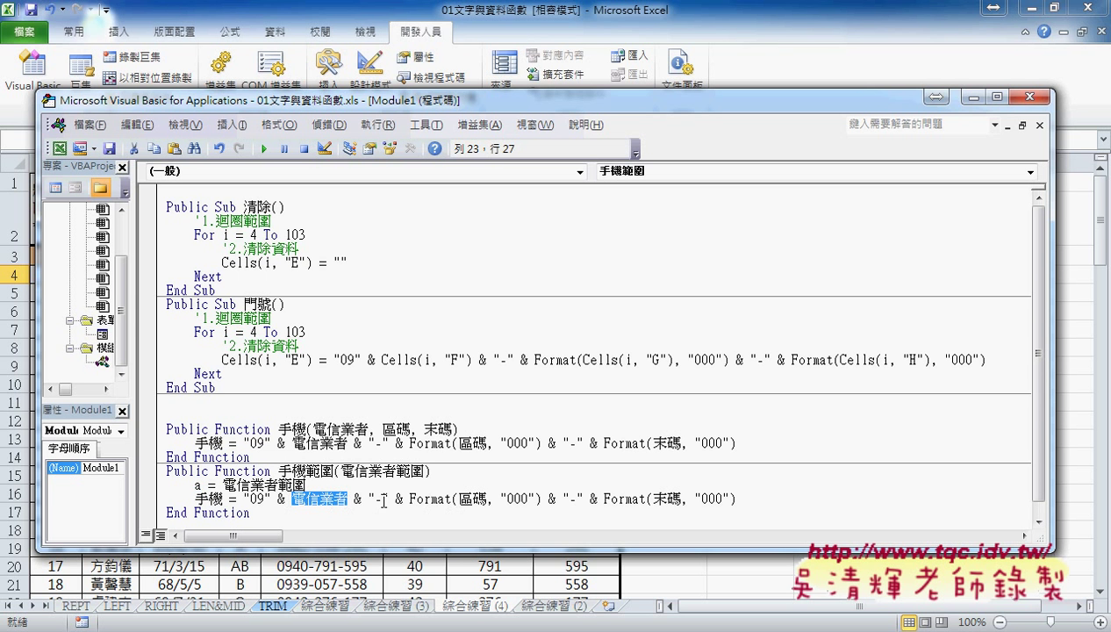
pyautogui.write('a')
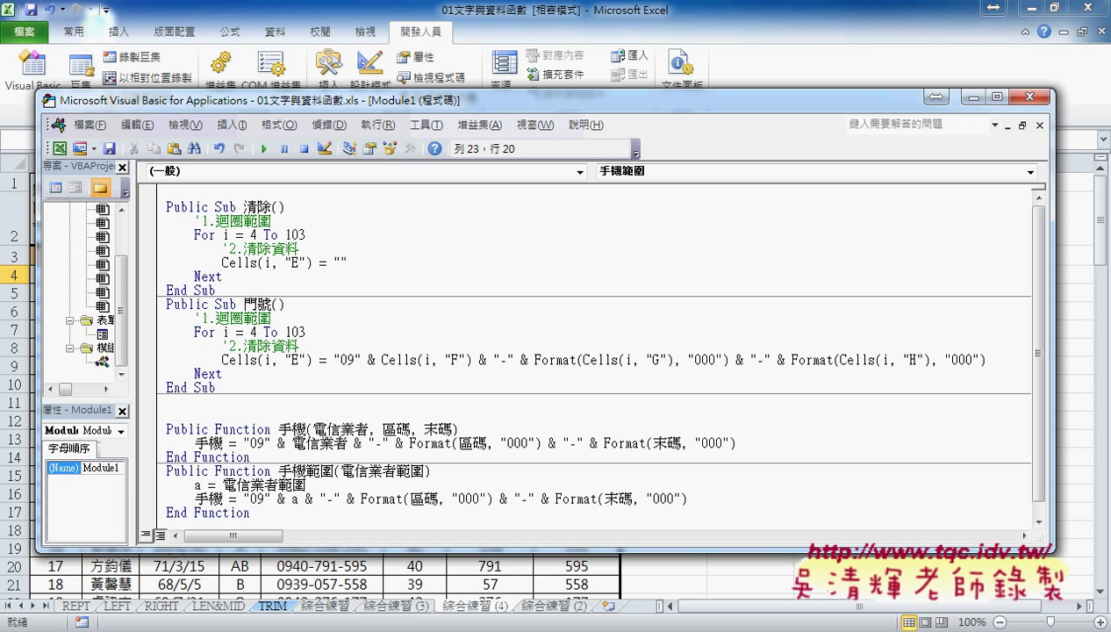
pyautogui.write('(1')
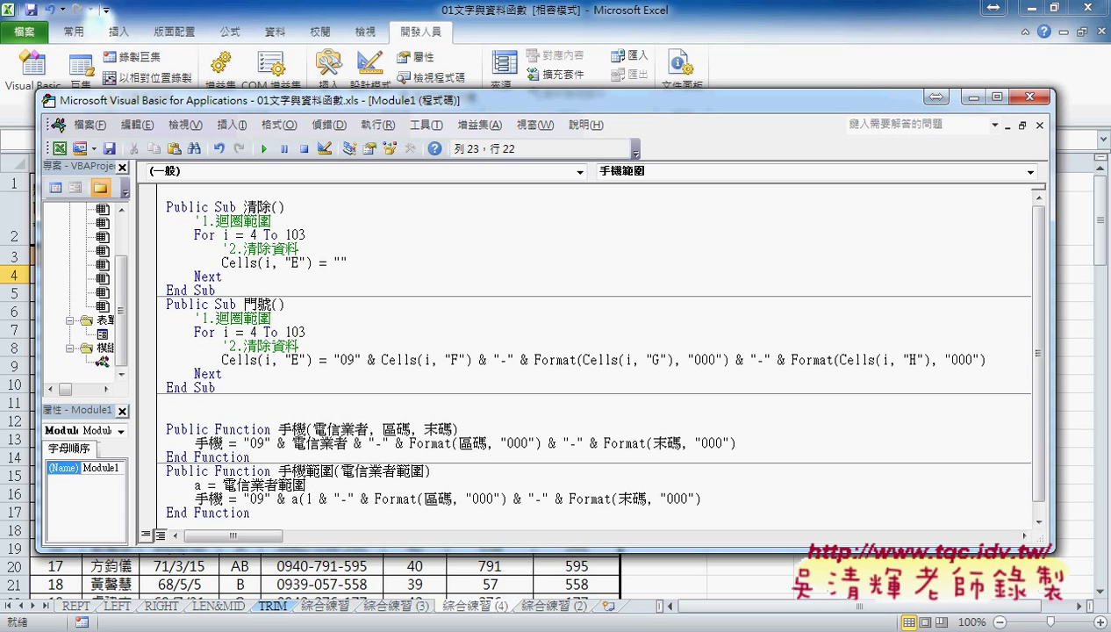
pyautogui.write(',1')
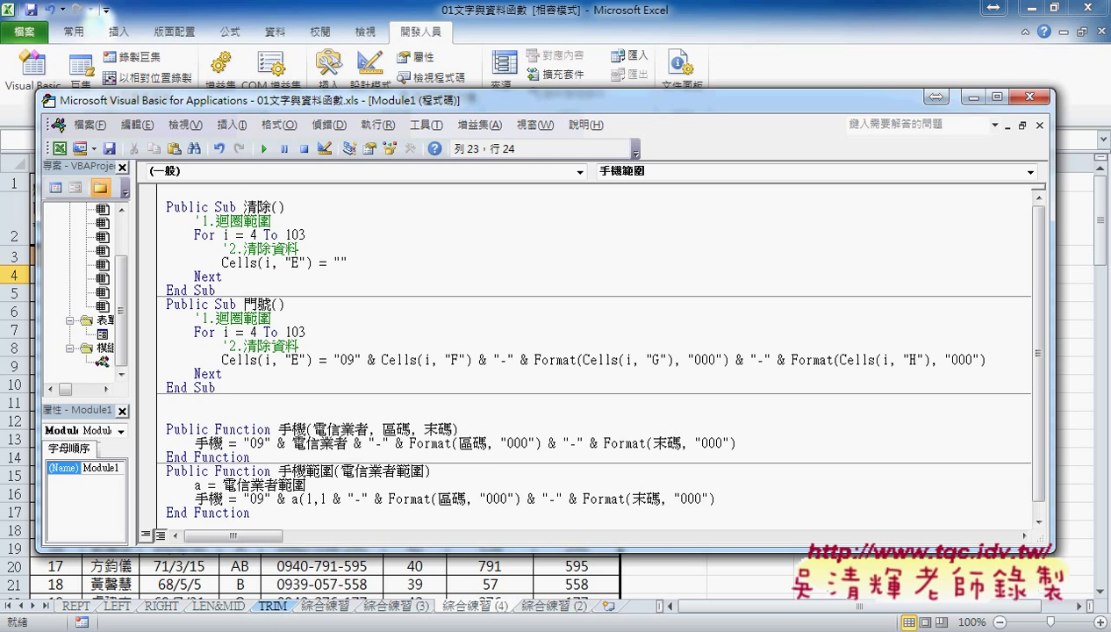
pyautogui.write(')')
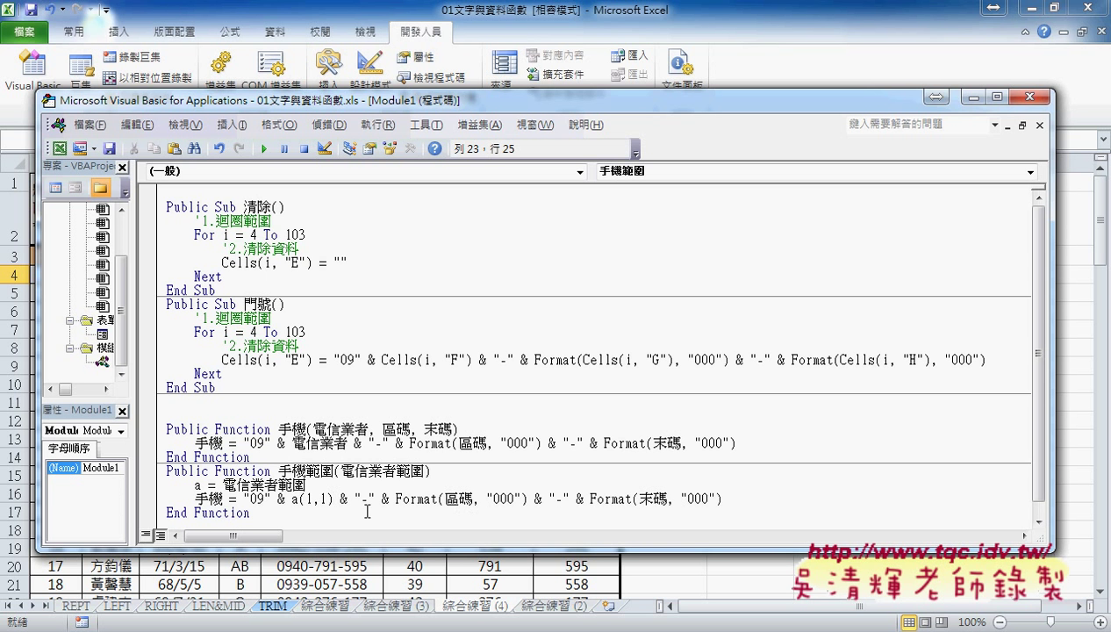
# Replace 區碼 with a(1,2) and 末碼 with a(1,3) in the 手機範圍 result line
pyautogui.moveTo(336, 500); pyautogui.dragTo(292, 499)
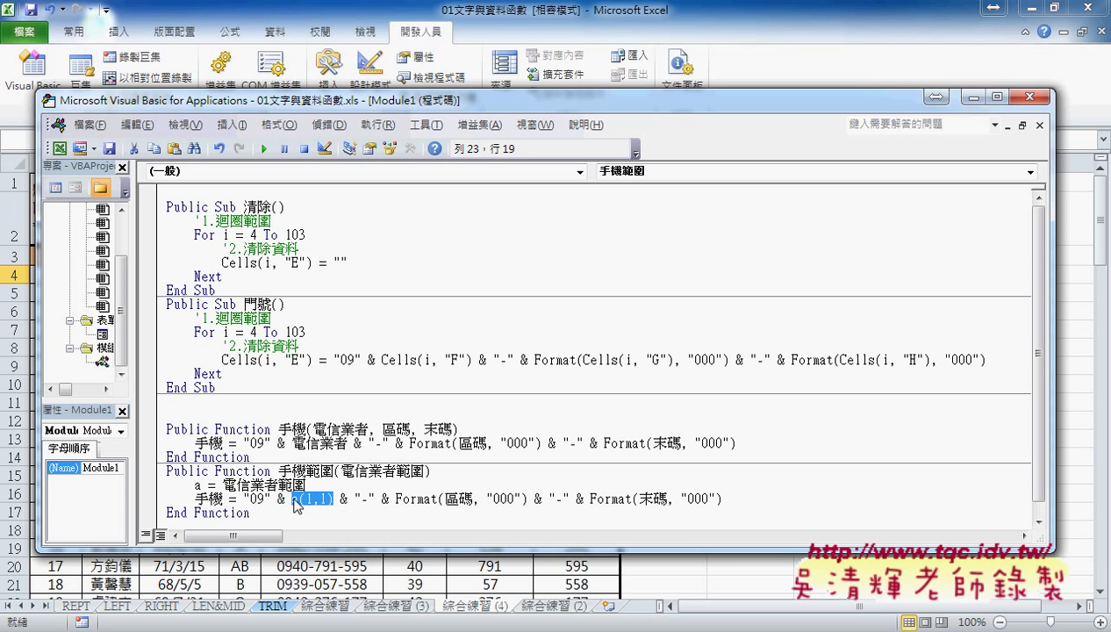
pyautogui.hotkey('ctrl', 'c')
pyautogui.moveTo(444, 499); pyautogui.dragTo(471, 500)
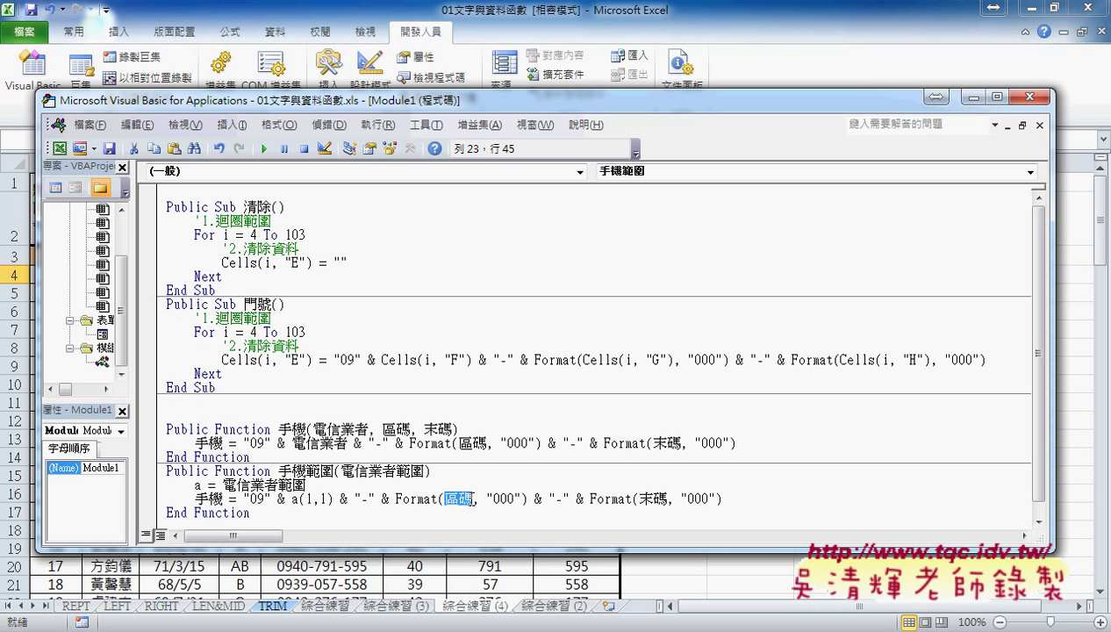
pyautogui.hotkey('ctrl', 'v')
pyautogui.click(480, 497)
pyautogui.doubleClick(476, 496)
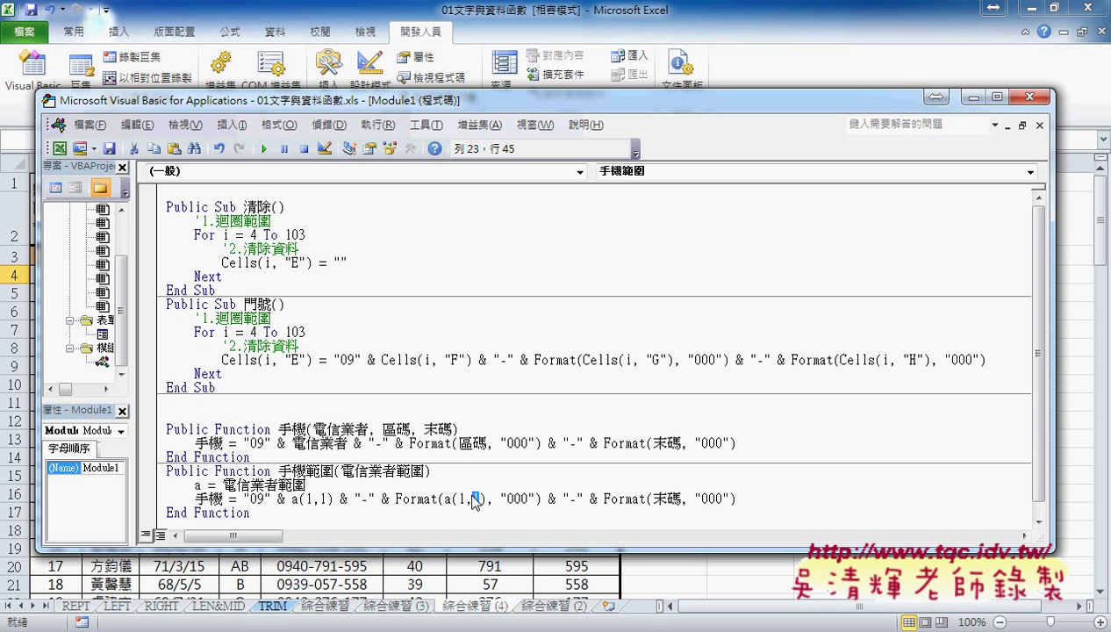
pyautogui.write('2')
pyautogui.doubleClick(673, 496)
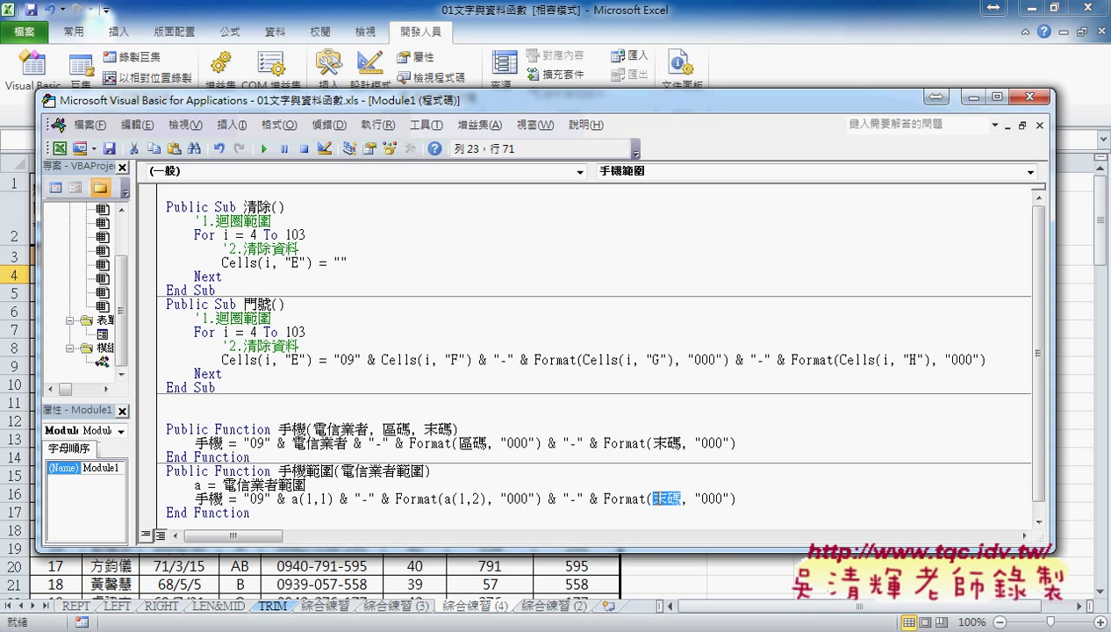
pyautogui.write('a(1,1')
pyautogui.doubleClick(684, 499)
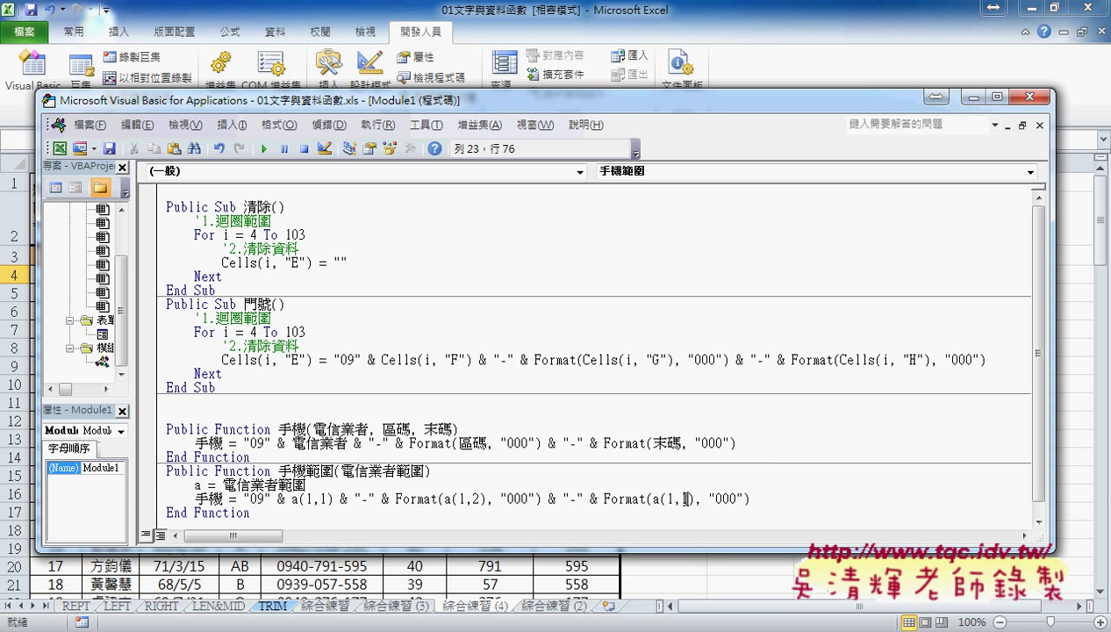
pyautogui.write('3')
pyautogui.click(775, 462)
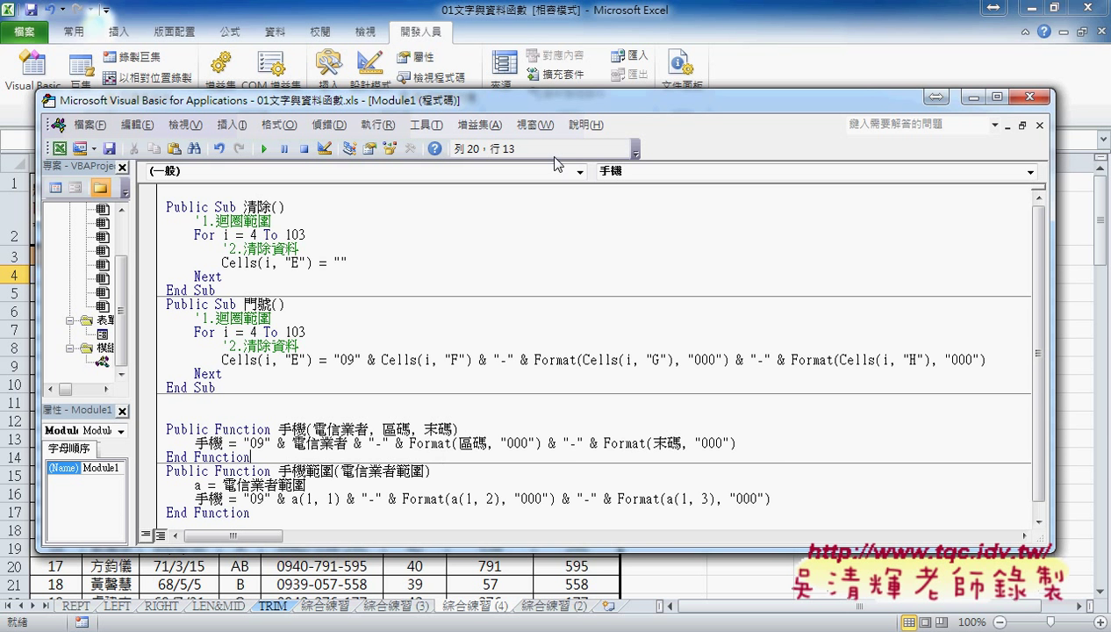
# Back in Excel, start entering E4 as =手機範圍(F4:H4) through Insert Function
pyautogui.click(577, 23)
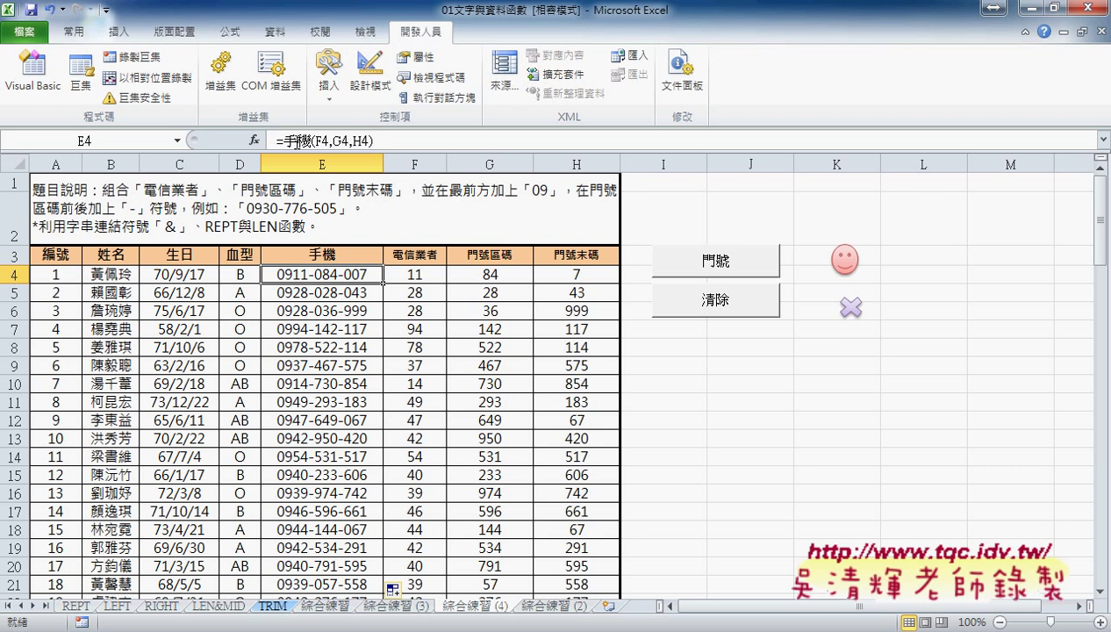
pyautogui.moveTo(373, 141); pyautogui.dragTo(262, 130)
pyautogui.write('=')
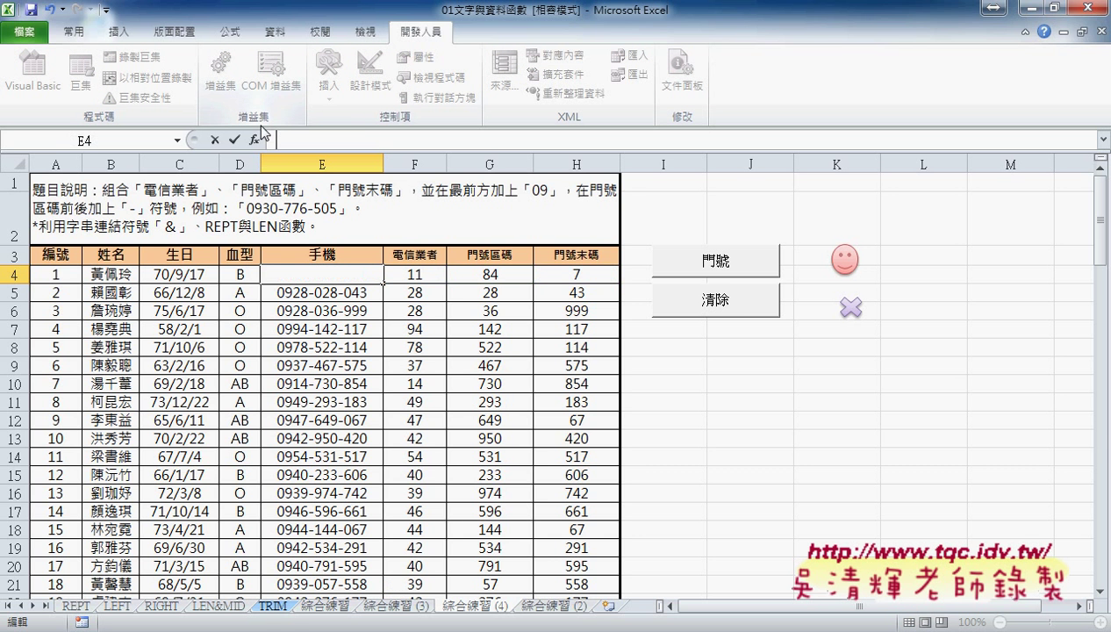
pyautogui.click(254, 140)
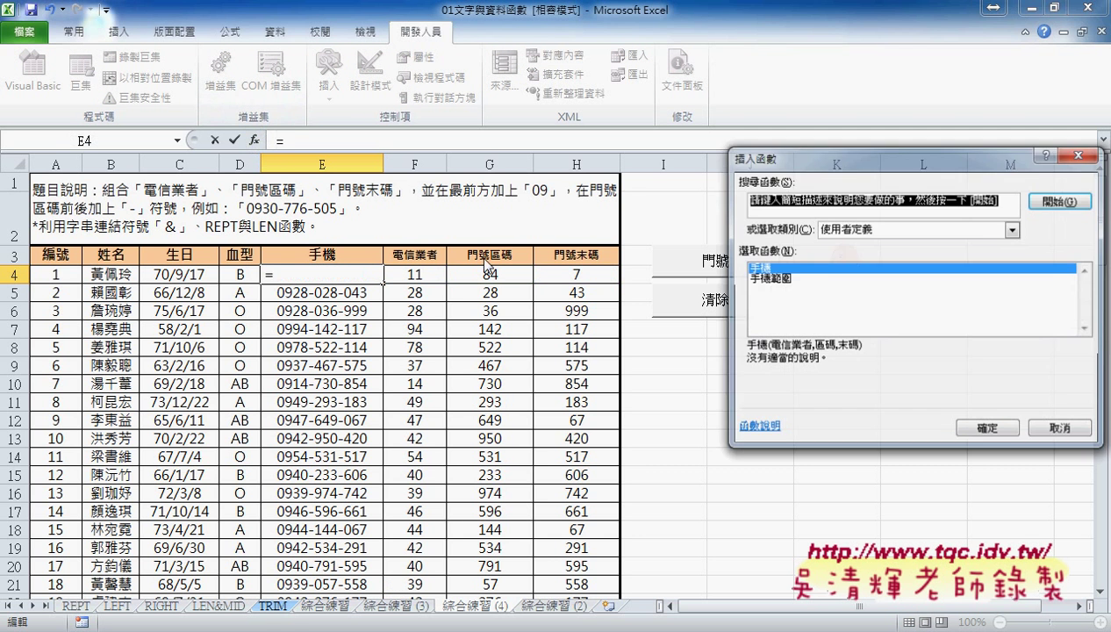
pyautogui.click(779, 278)
pyautogui.click(983, 428)
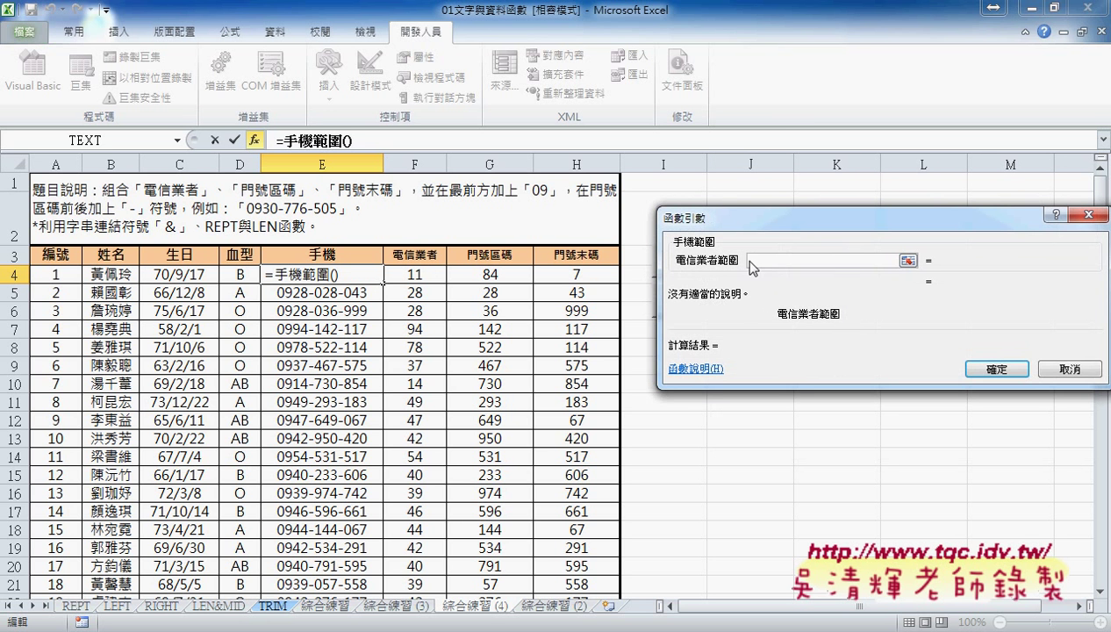
pyautogui.moveTo(415, 277); pyautogui.dragTo(598, 277)
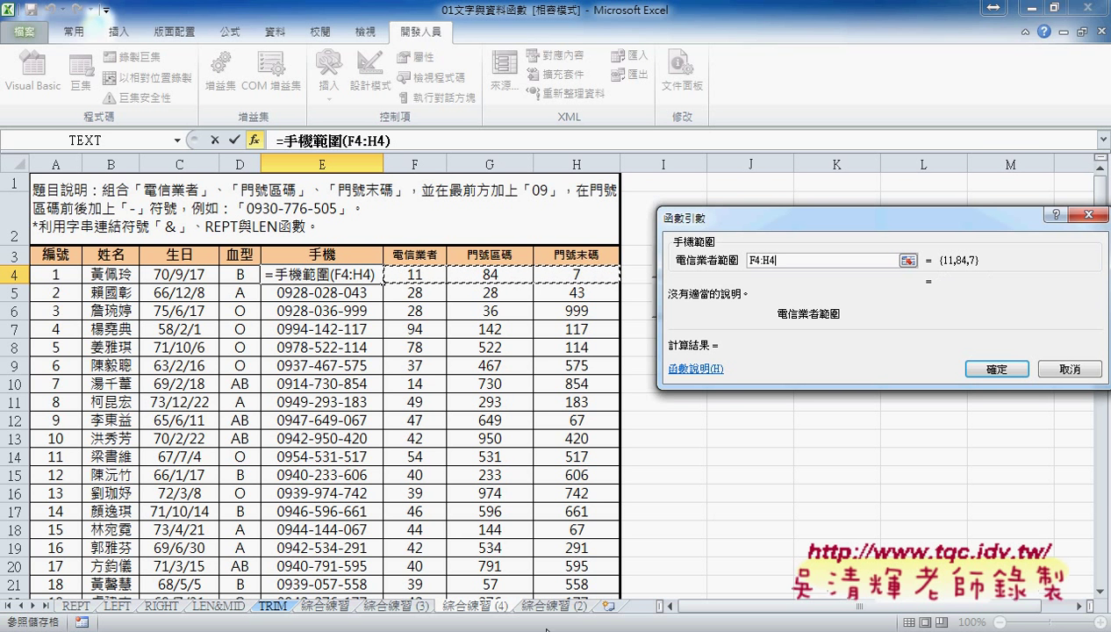
# Cancel the E4 trial, then in VBA change the result assignment from 手機 to 手機範圍
pyautogui.click(1062, 371)
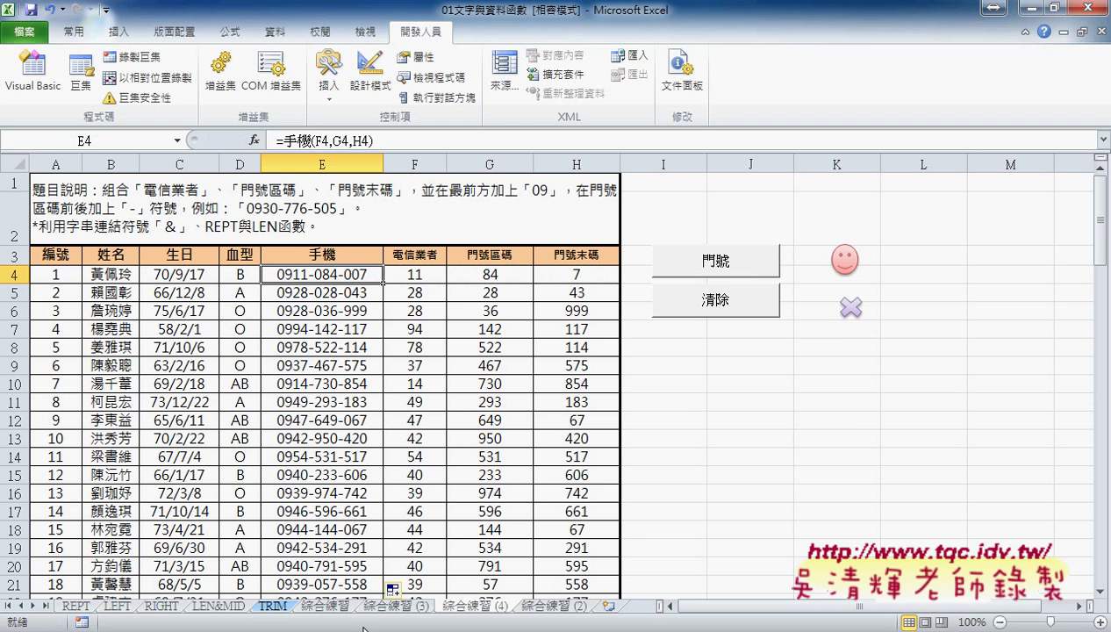
pyautogui.click(34, 75)
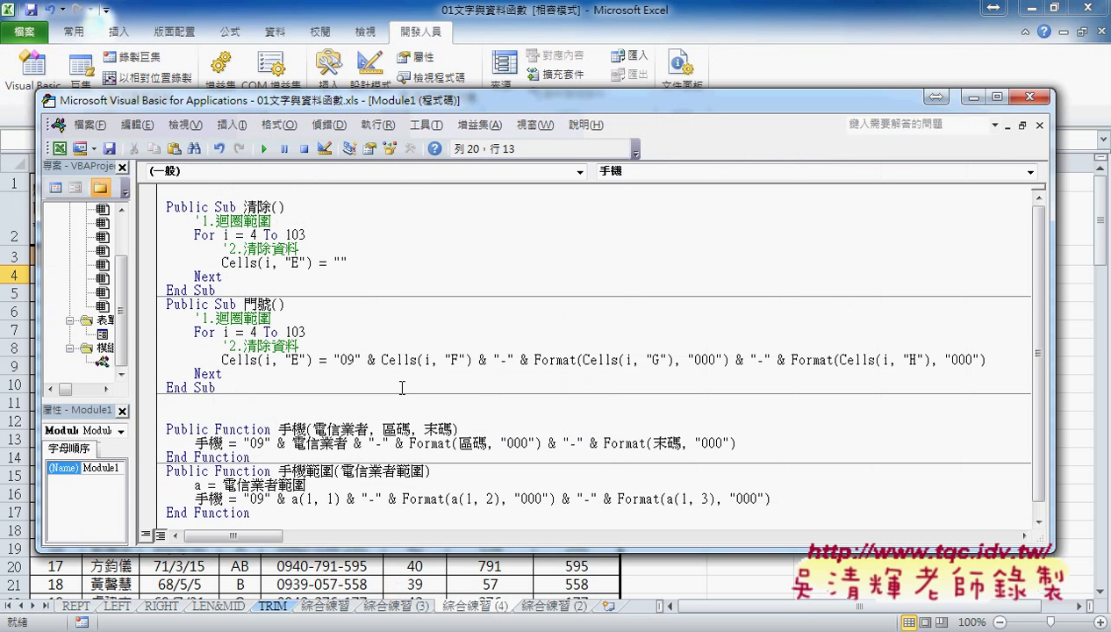
pyautogui.moveTo(225, 498); pyautogui.dragTo(195, 498)
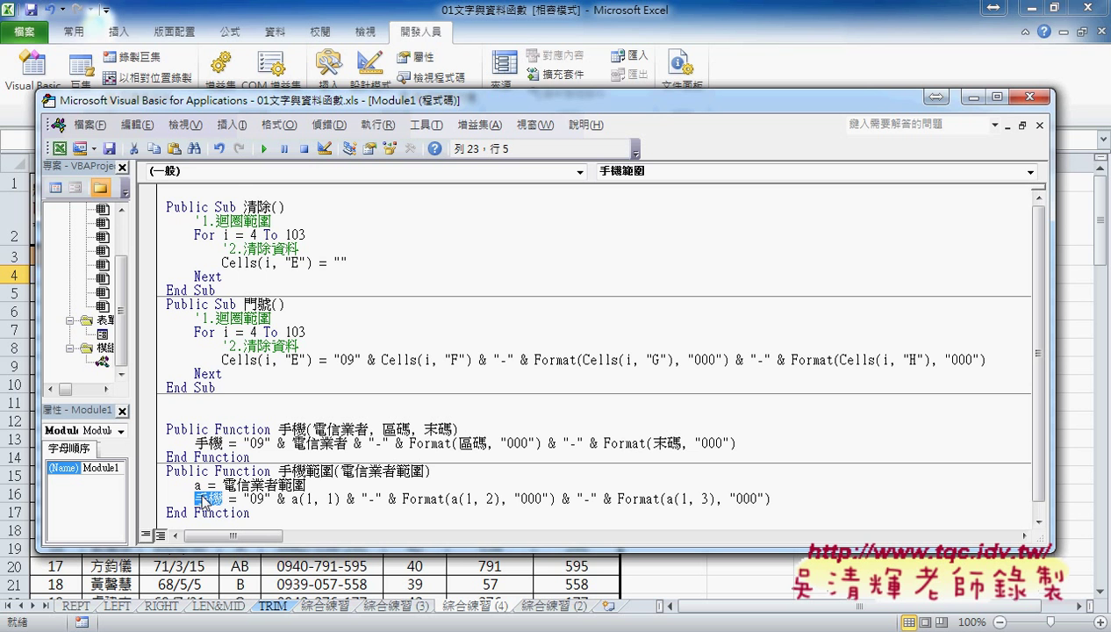
pyautogui.moveTo(278, 471)
pyautogui.mouseDown()
pyautogui.moveTo(342, 471)
pyautogui.moveTo(332, 472)
pyautogui.mouseUp()
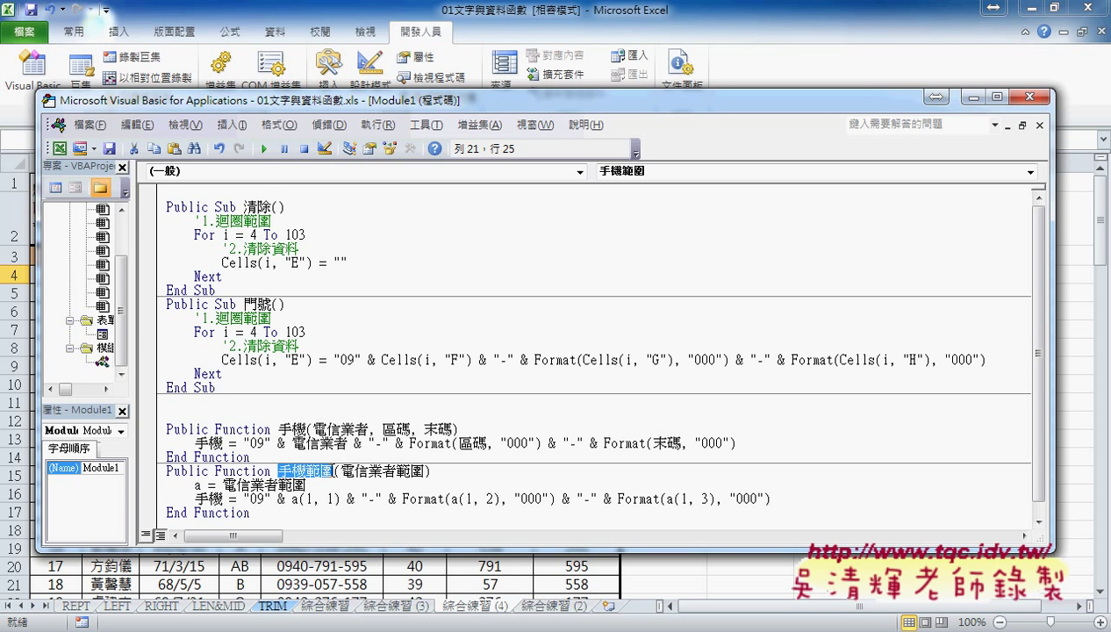
pyautogui.moveTo(224, 499); pyautogui.dragTo(195, 498)
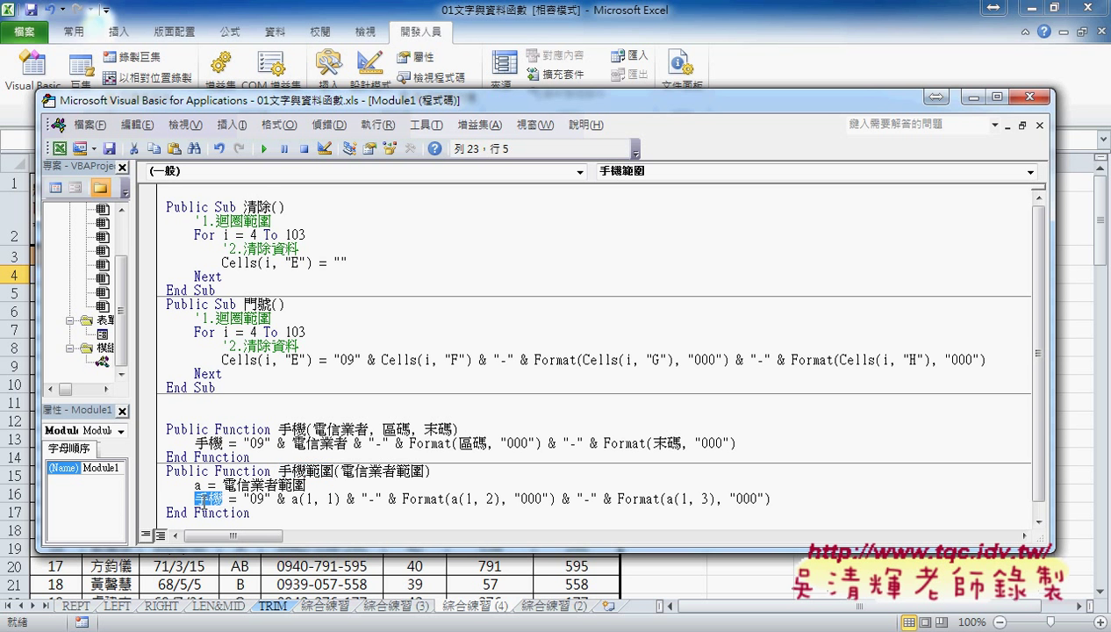
pyautogui.hotkey('ctrl', 'v')
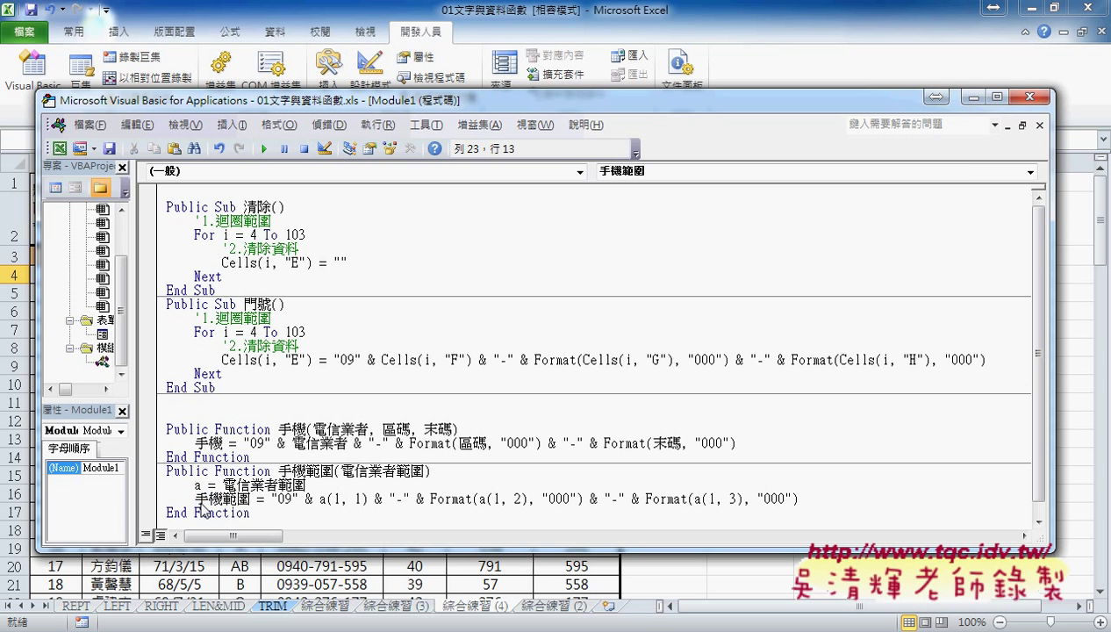
pyautogui.click(550, 32)
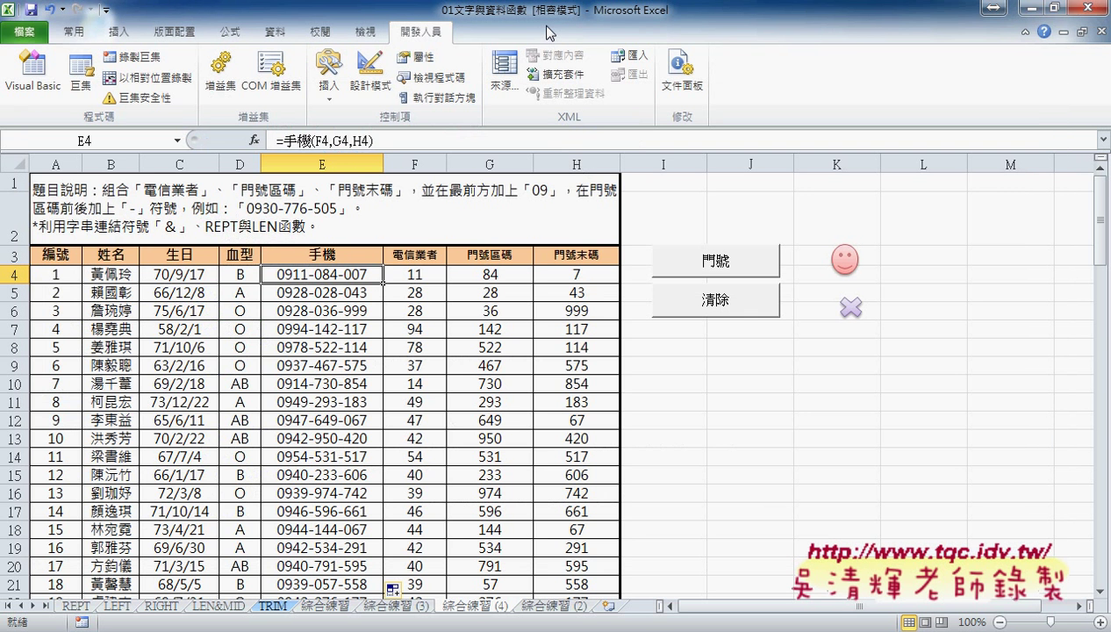
pyautogui.moveTo(378, 140); pyautogui.dragTo(255, 140)
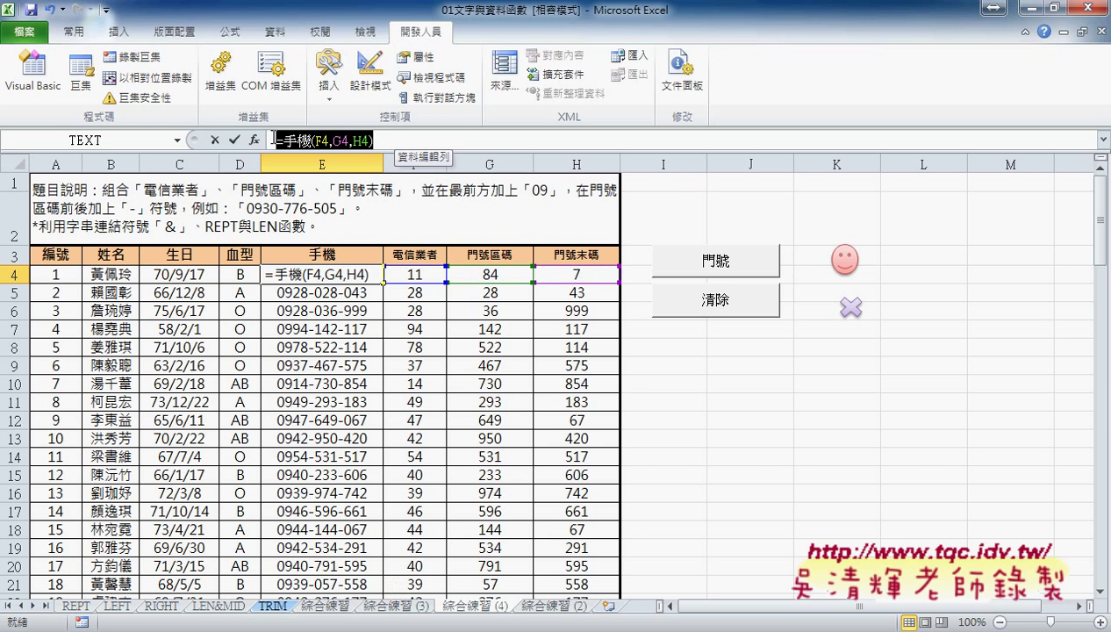
pyautogui.press('BackSpace')
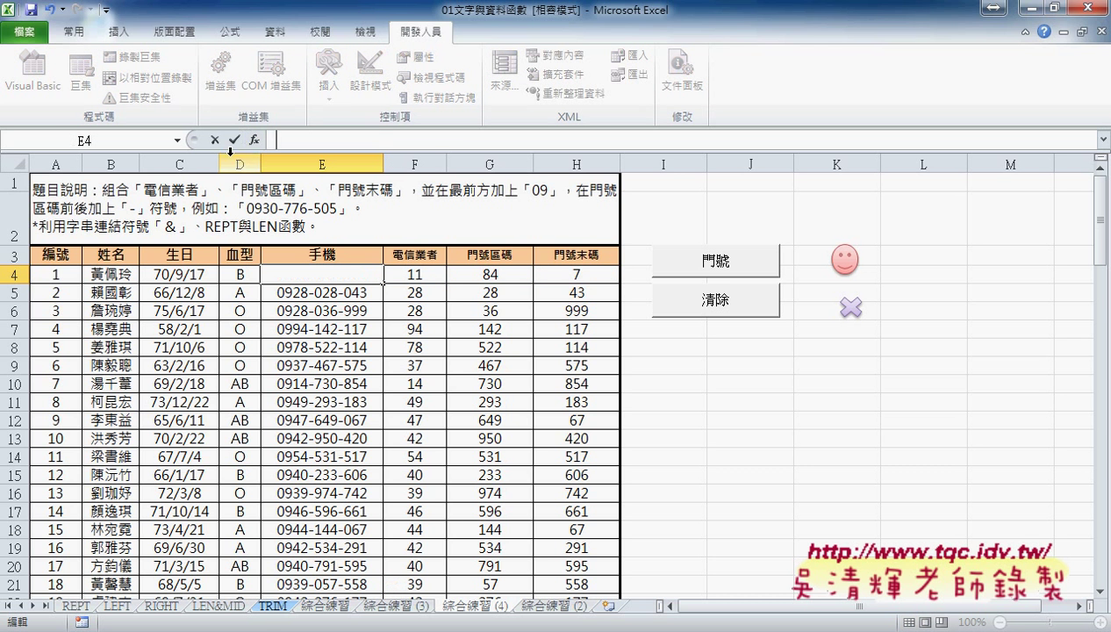
pyautogui.click(254, 140)
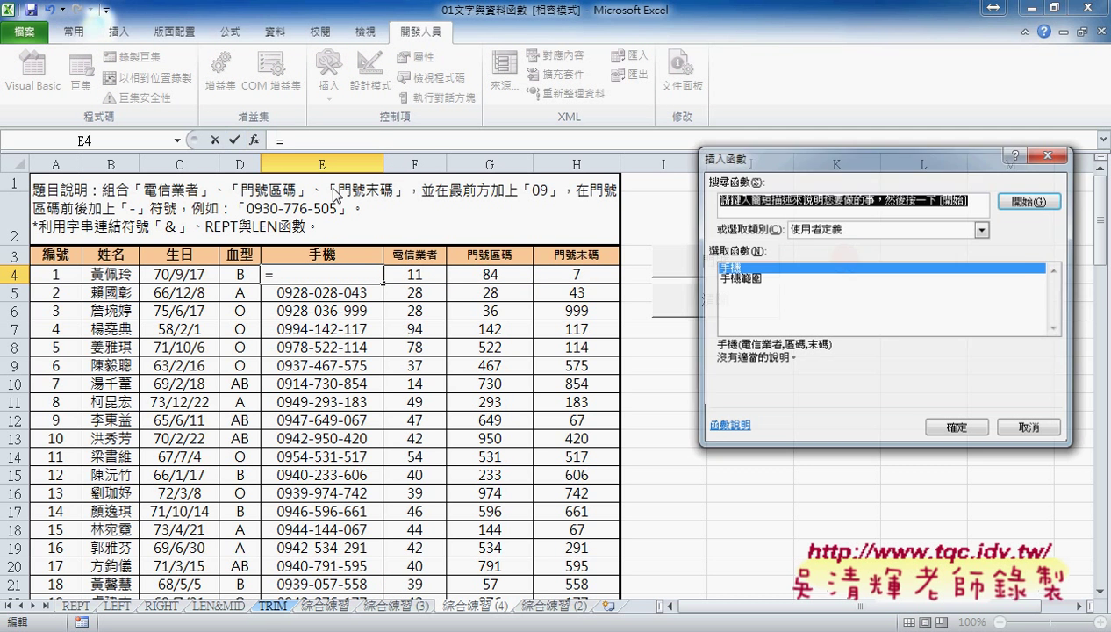
pyautogui.click(760, 277)
pyautogui.click(958, 429)
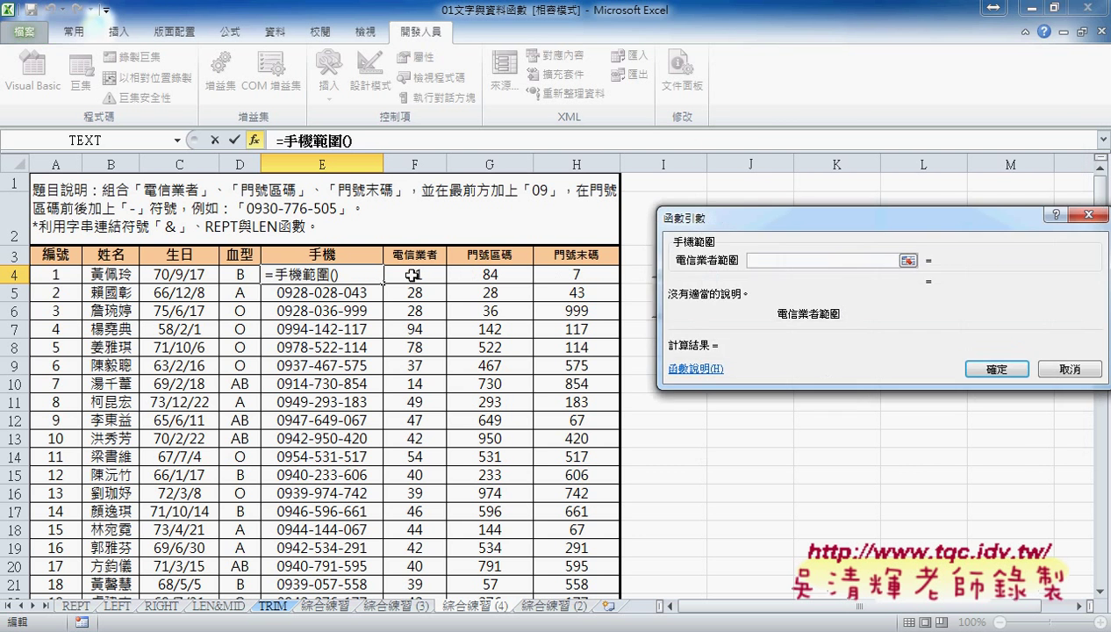
pyautogui.moveTo(409, 274); pyautogui.dragTo(566, 276)
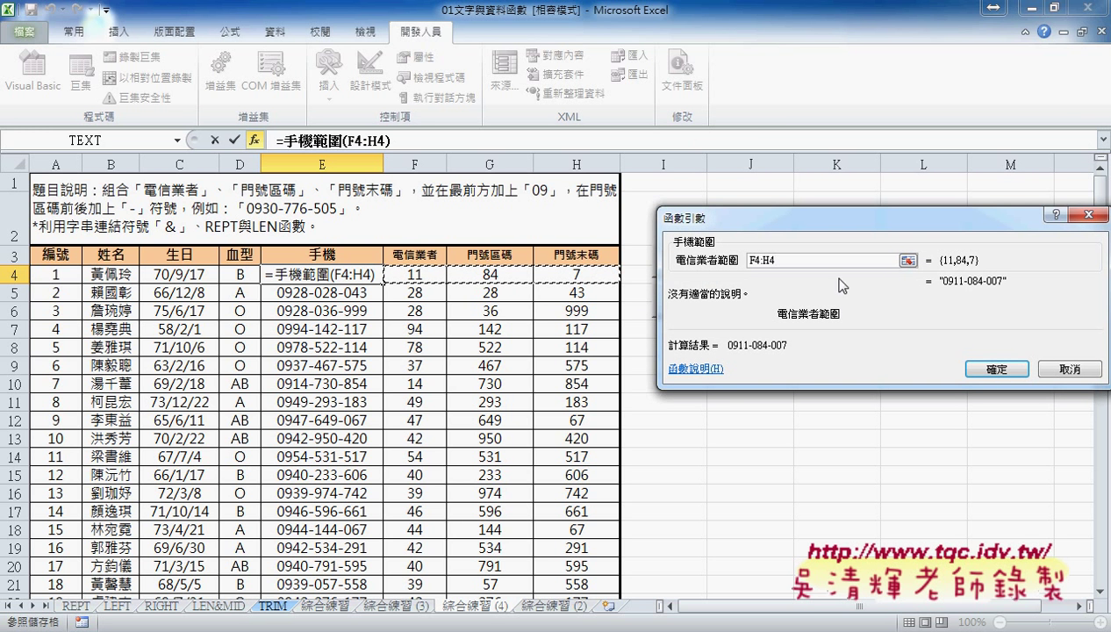
pyautogui.click(995, 358)
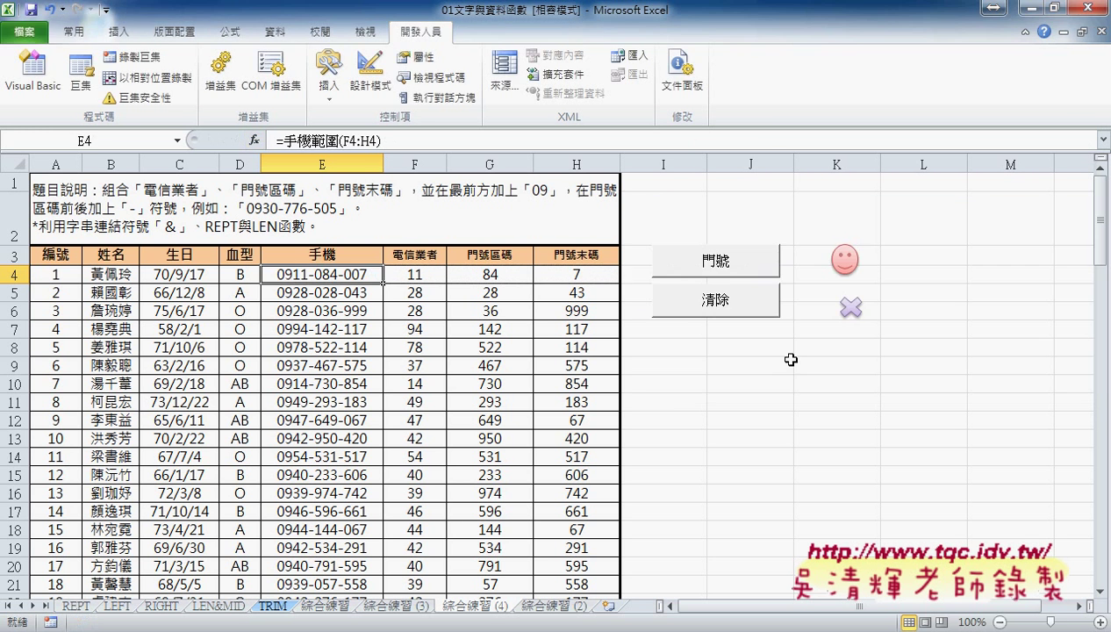
pyautogui.doubleClick(386, 283)
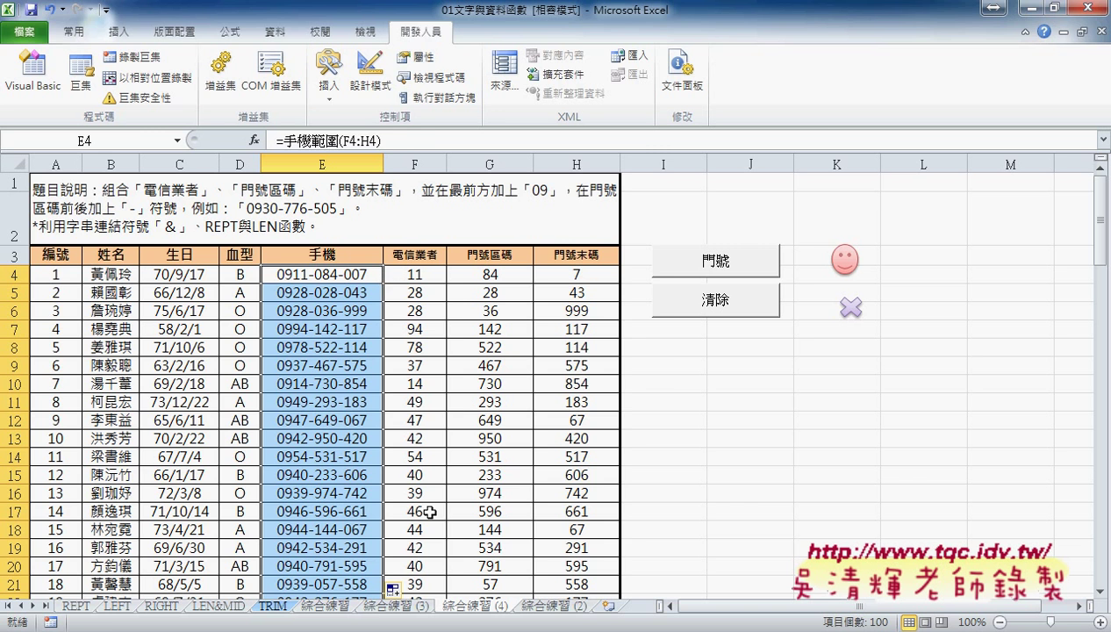
pyautogui.hotkey('alt', 'Tab')
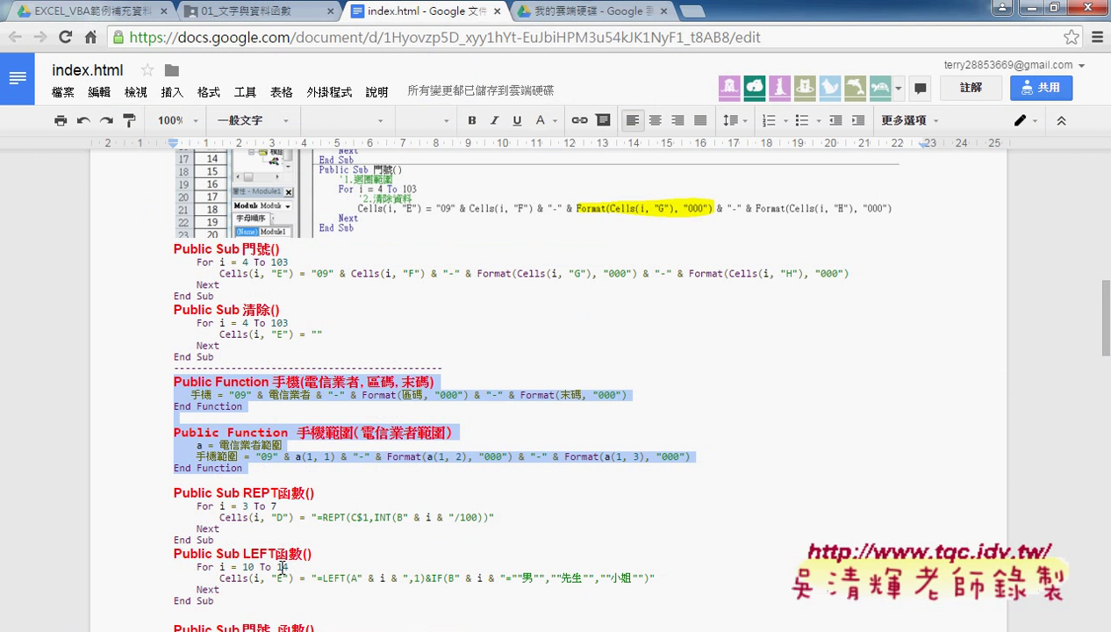
pyautogui.moveTo(406, 468); pyautogui.dragTo(161, 385)
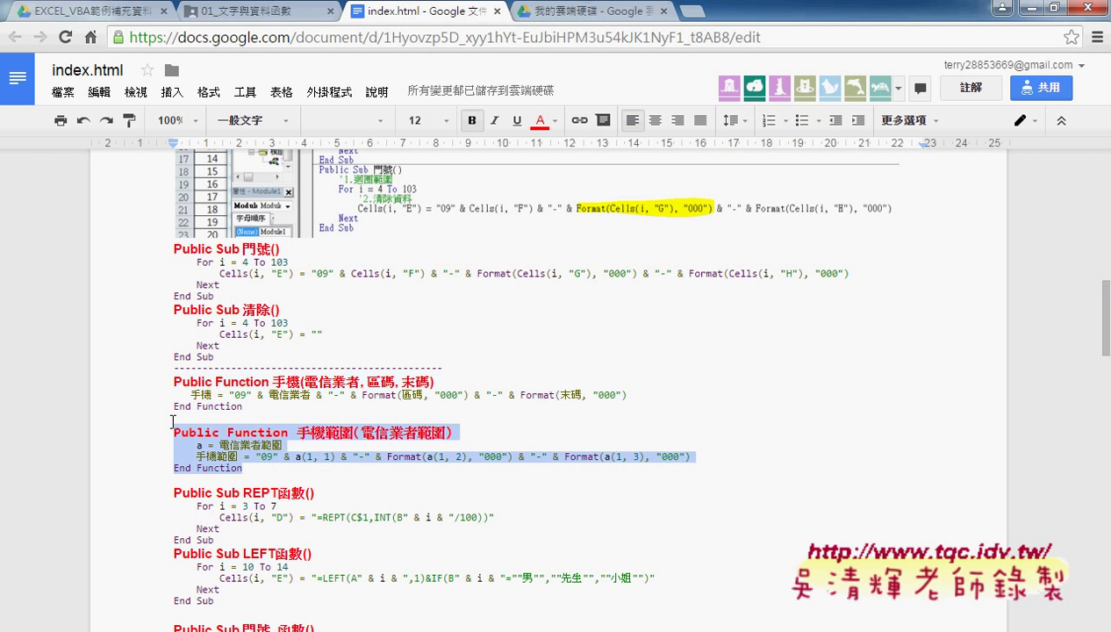